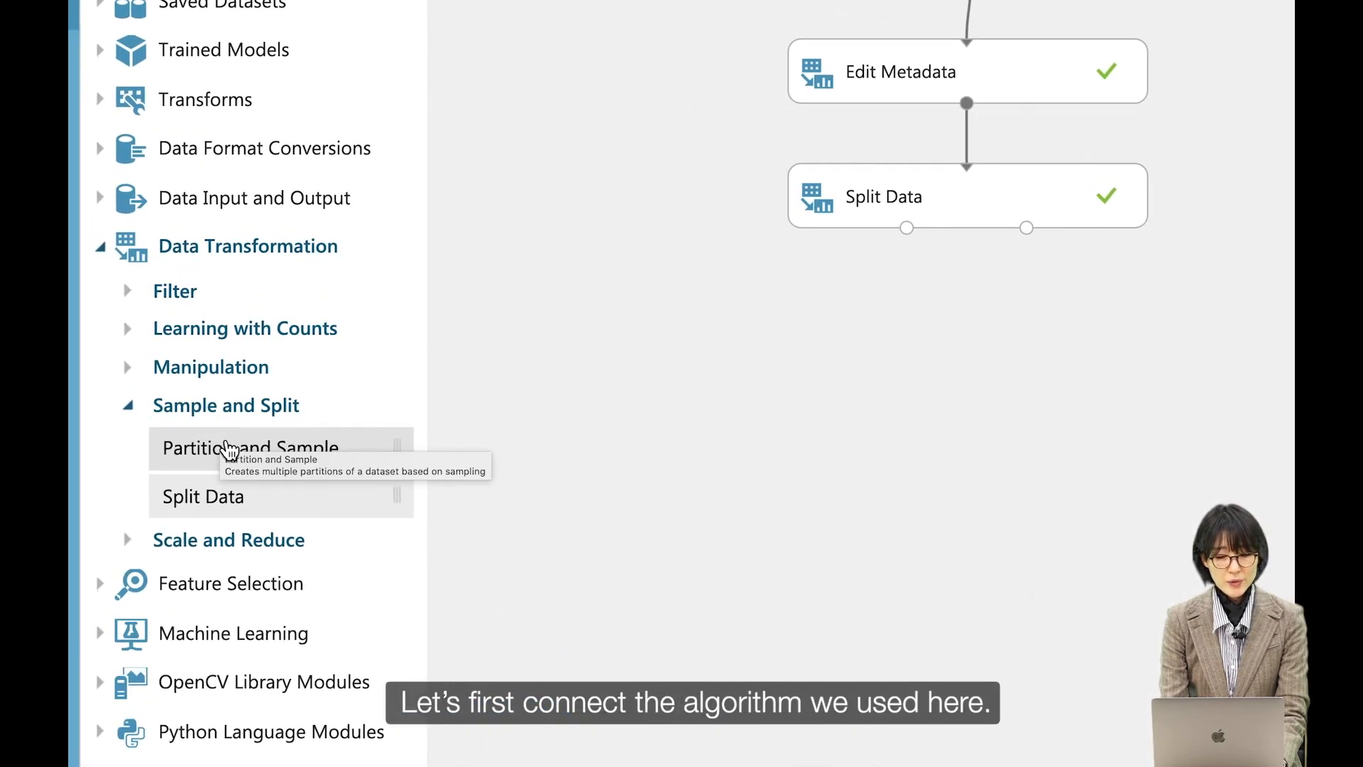
# Step: Add a Linear Regression module from the regression models to the canvas beside Split Data
pyautogui.hscroll(-1, 230, 450)
pyautogui.scroll(-1, 229, 451)
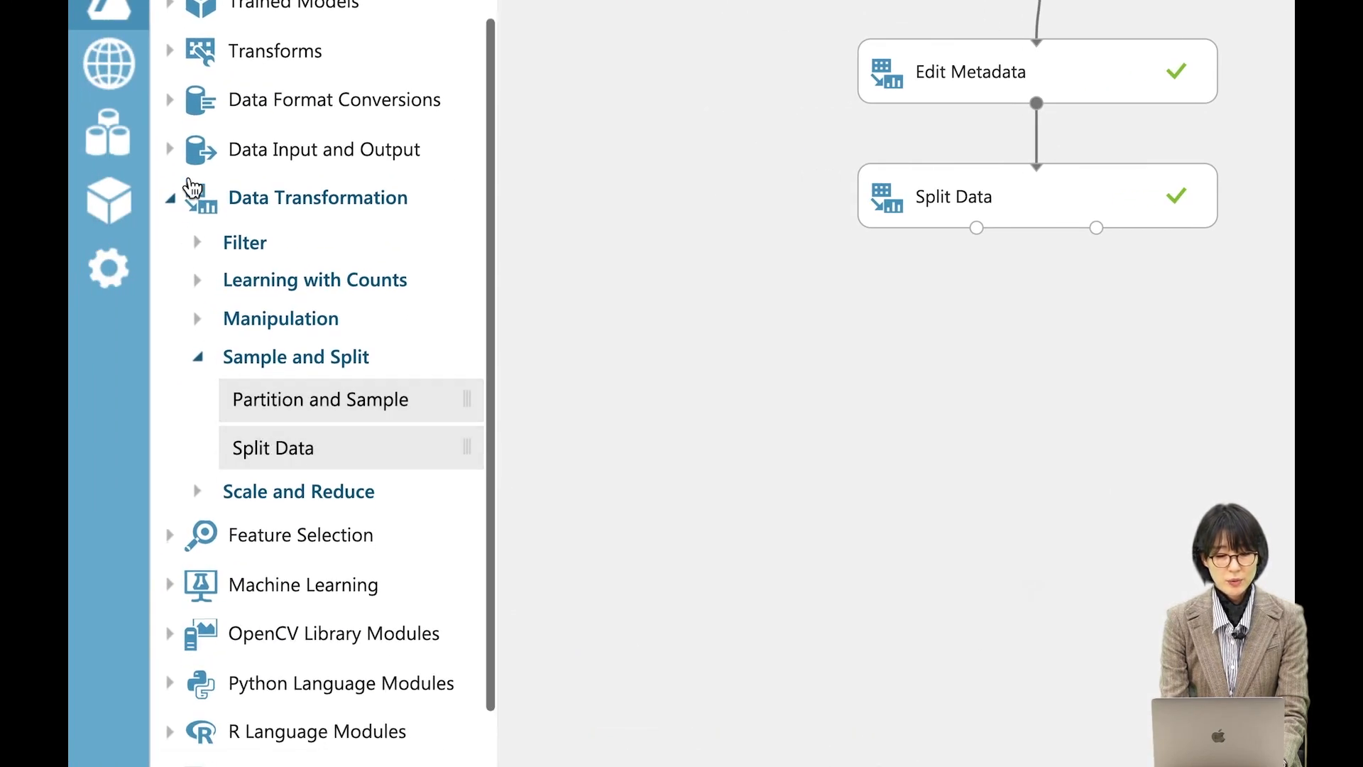
pyautogui.click(180, 206)
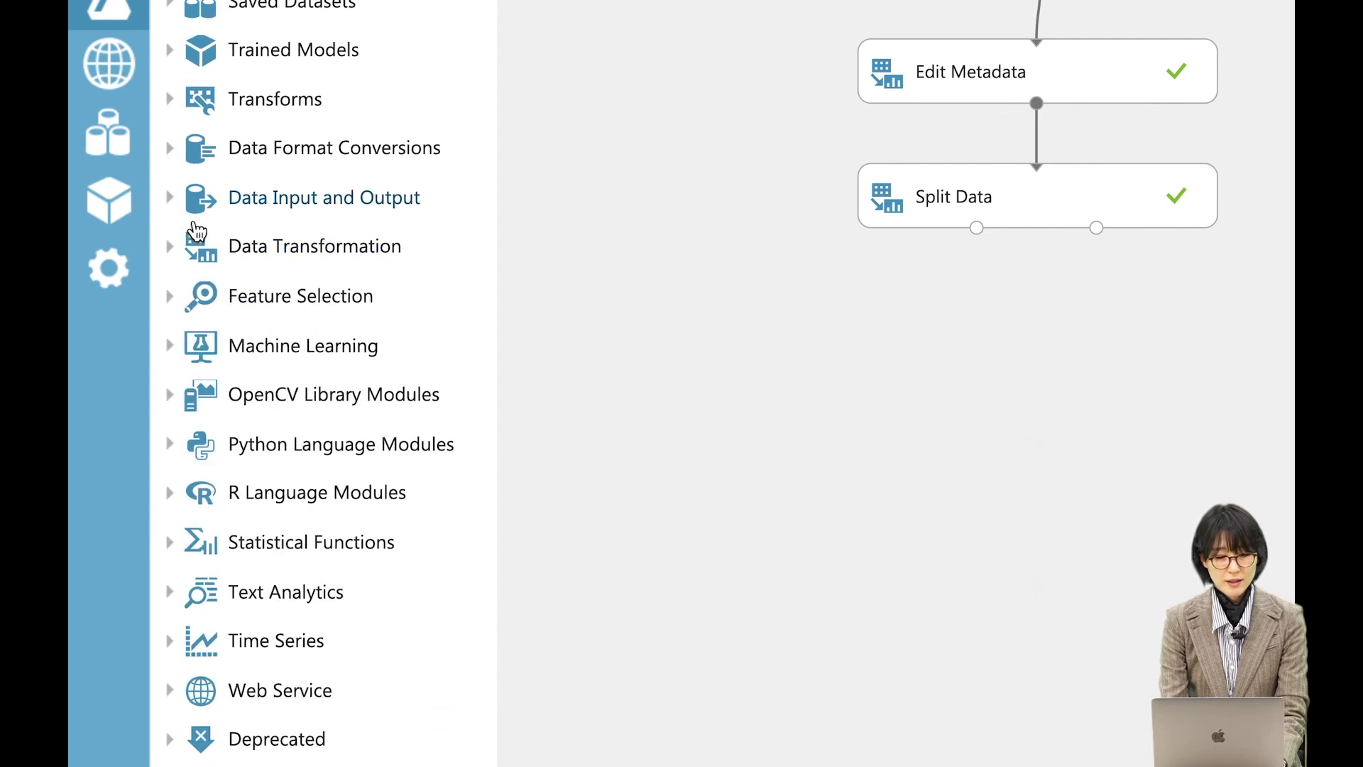
pyautogui.scroll(-2, 219, 262)
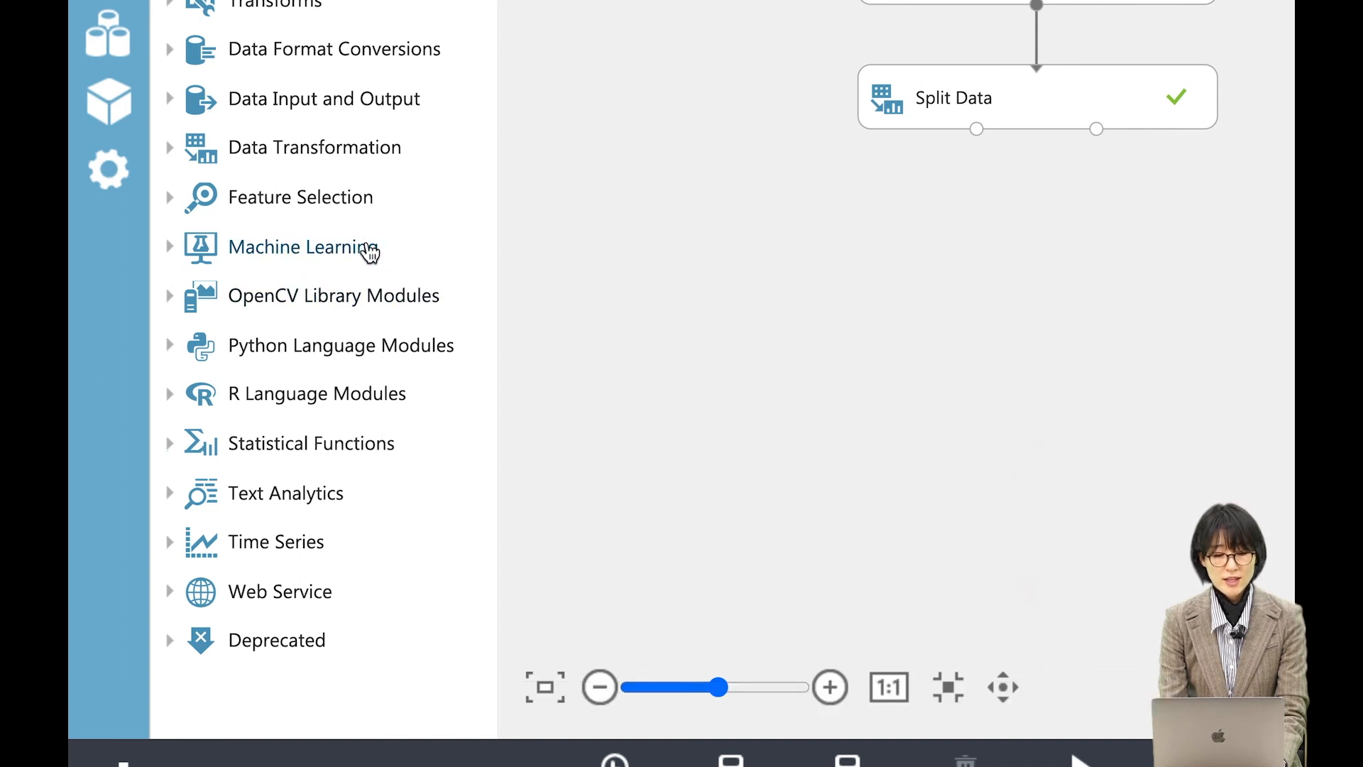
pyautogui.click(310, 254)
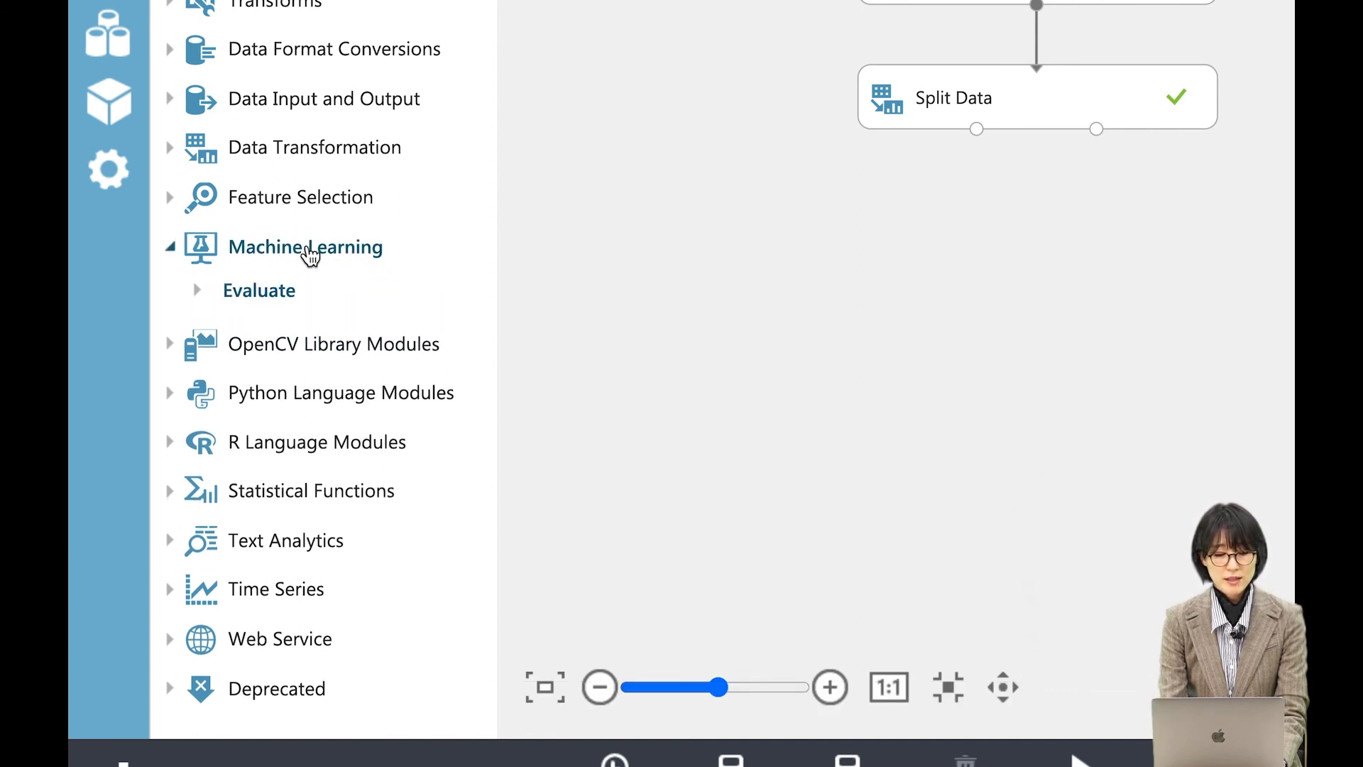
pyautogui.scroll(-1, 381, 259)
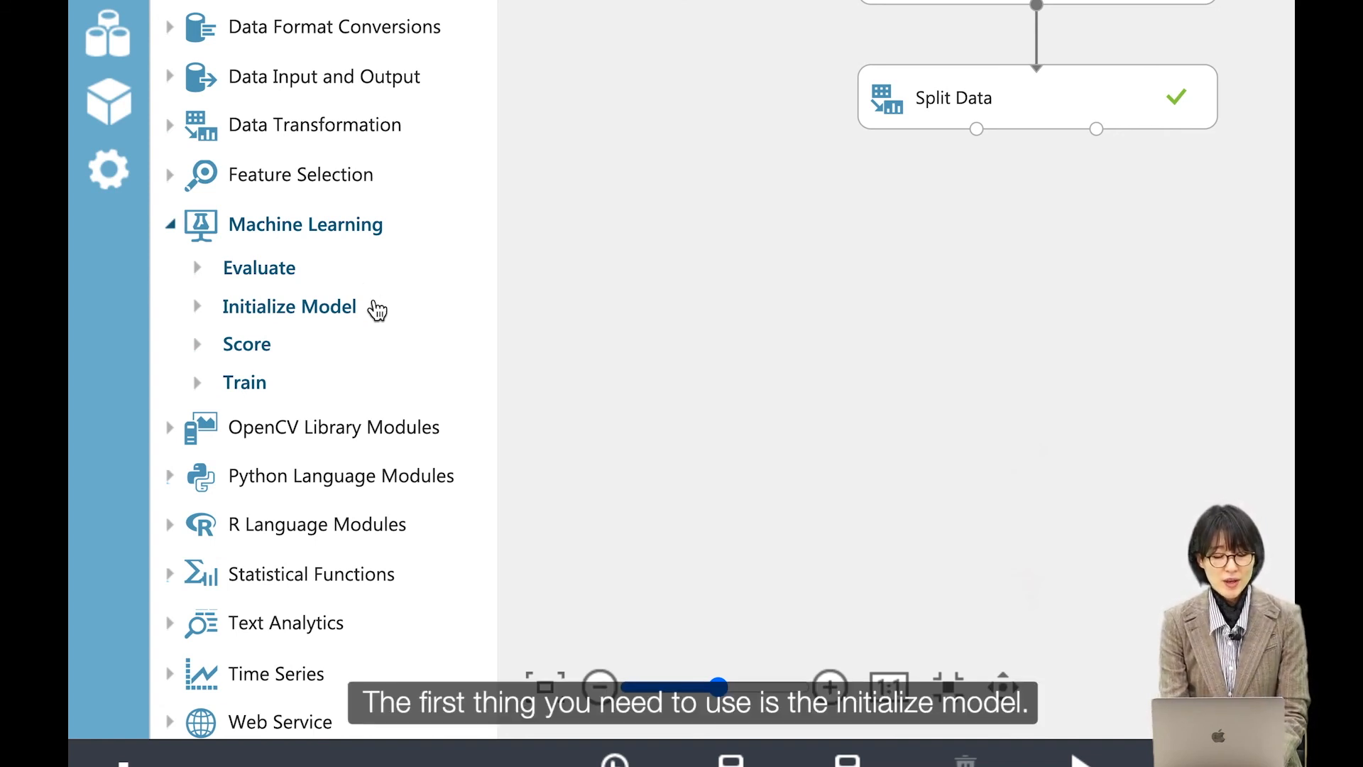
pyautogui.click(341, 325)
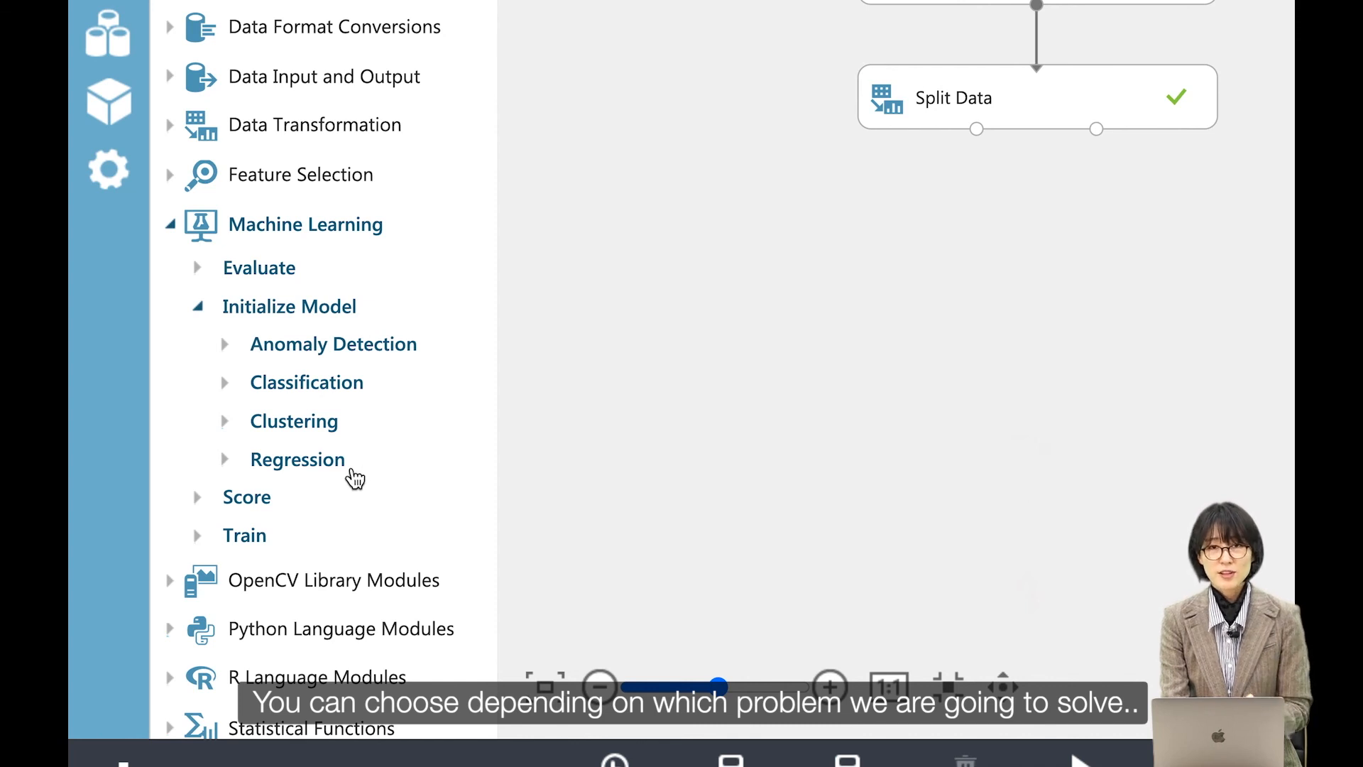
pyautogui.click(312, 468)
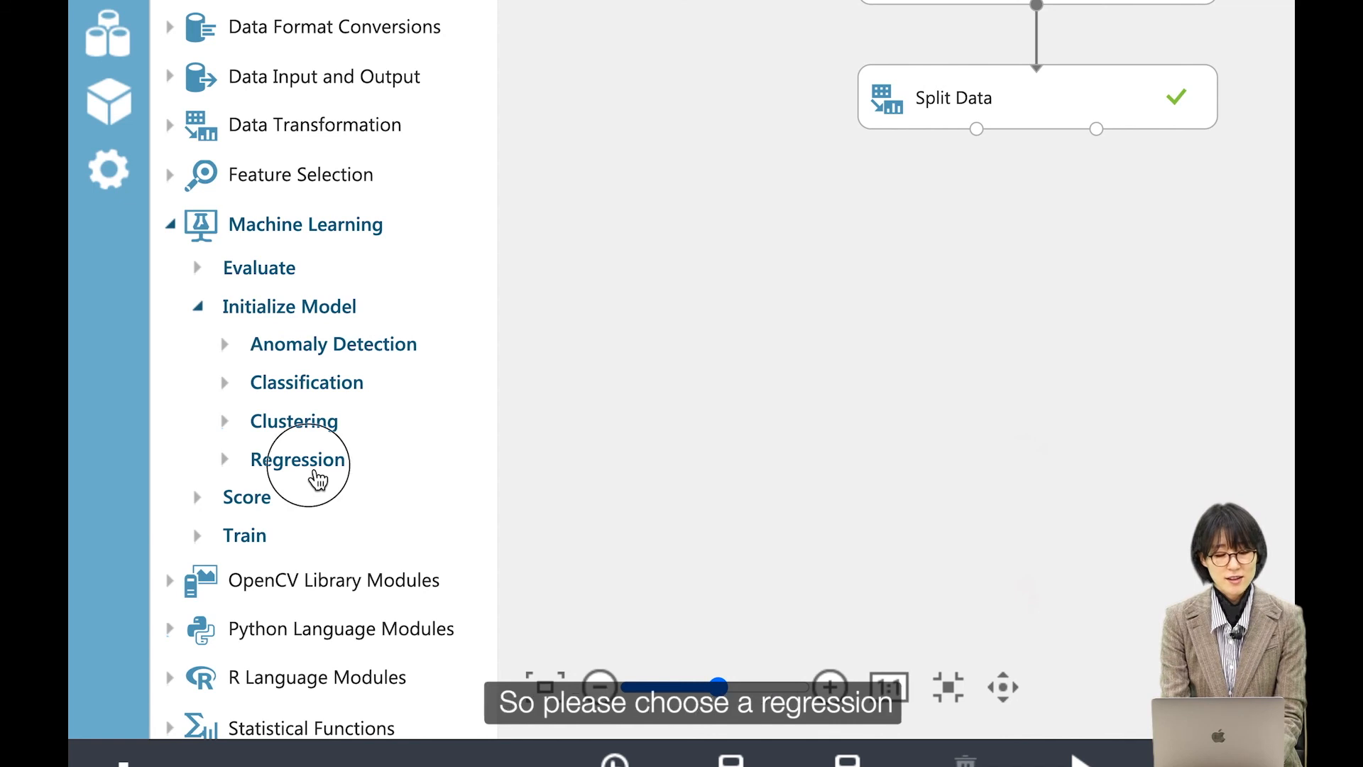
pyautogui.scroll(-5, 346, 465)
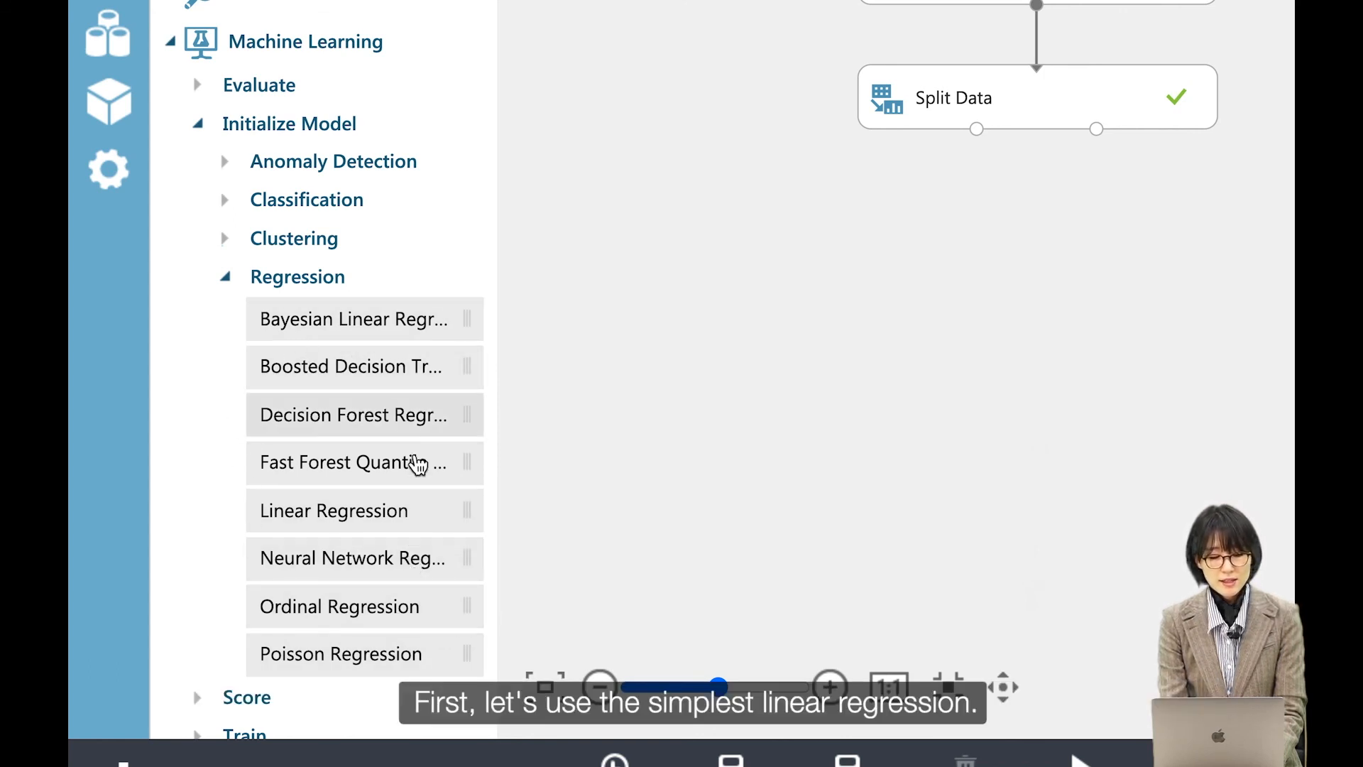
pyautogui.moveTo(346, 527); pyautogui.dragTo(787, 265)
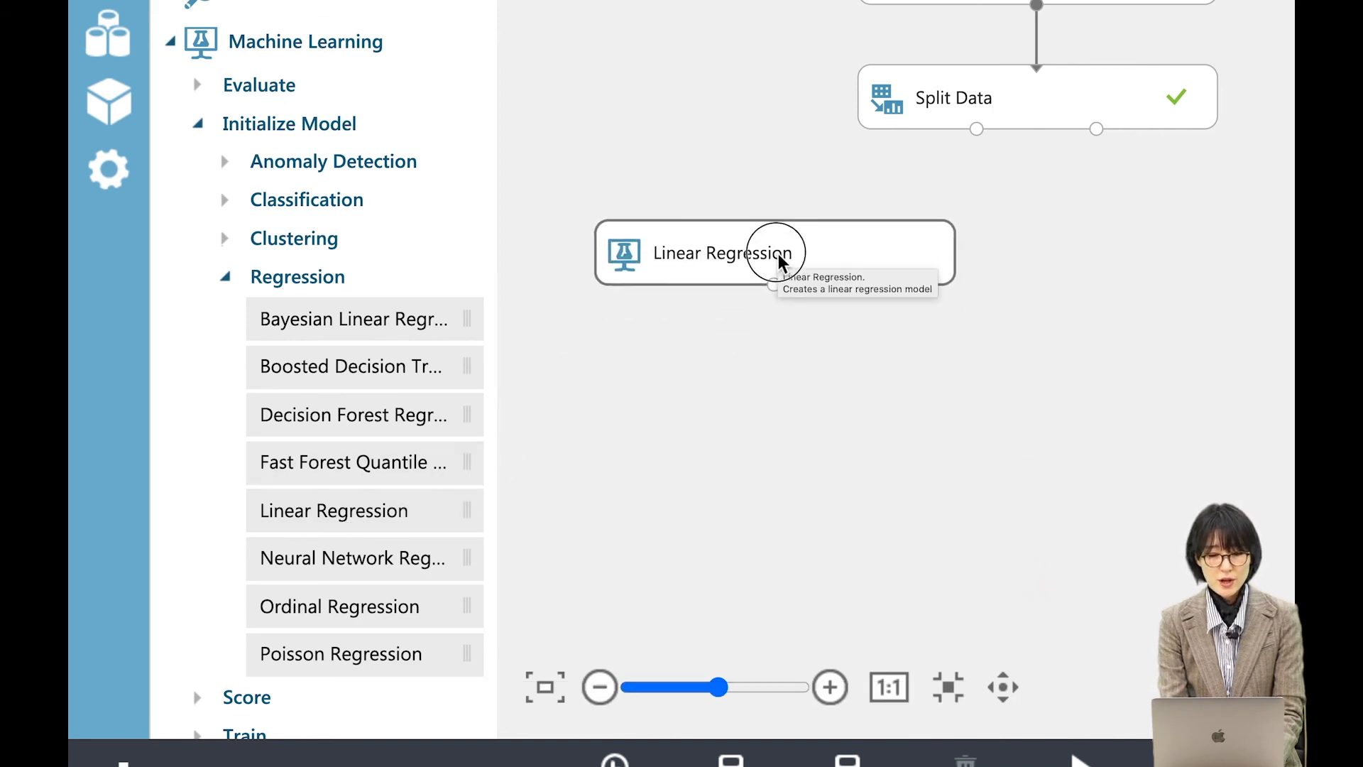
# Step: Add a Train Model module and connect Linear Regression and the Split Data first output to its inputs
pyautogui.scroll(-1, 326, 333)
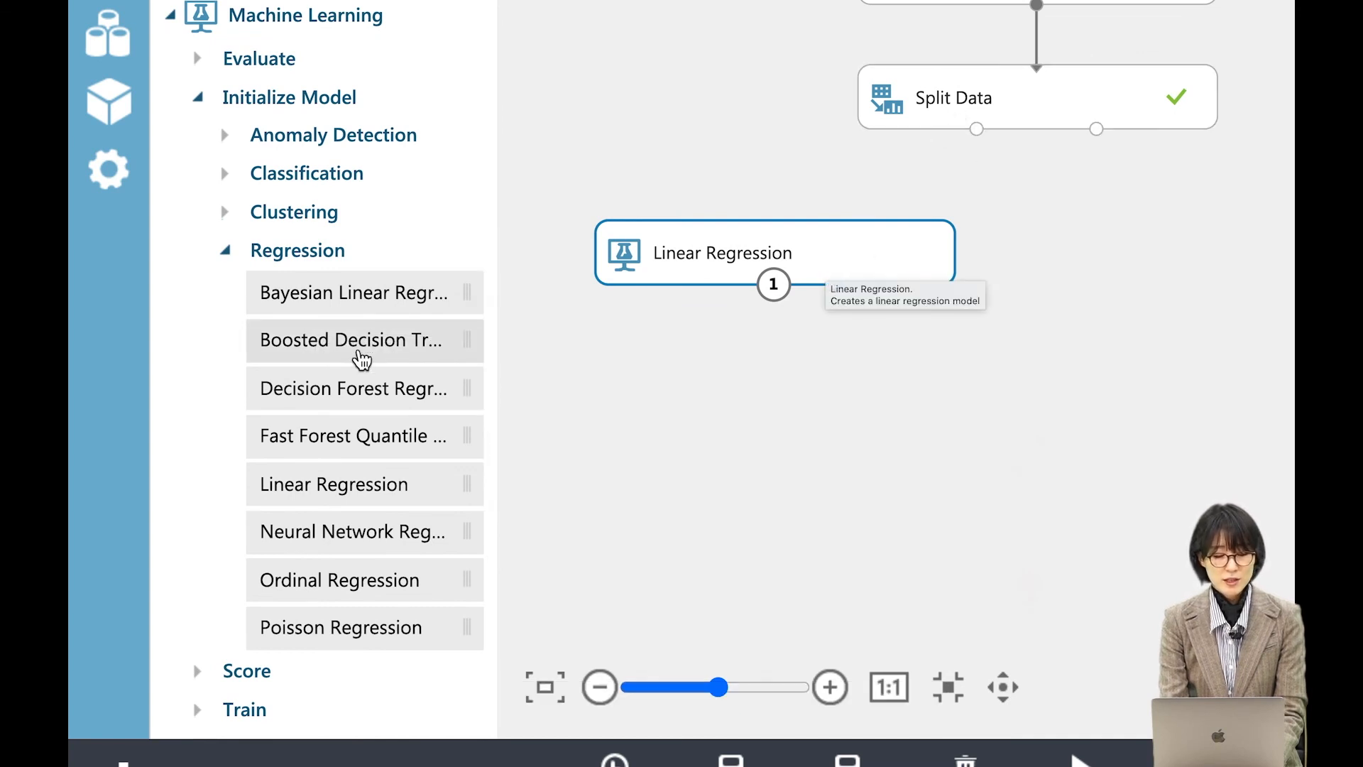
pyautogui.scroll(-2, 362, 358)
pyautogui.scroll(-10, 362, 359)
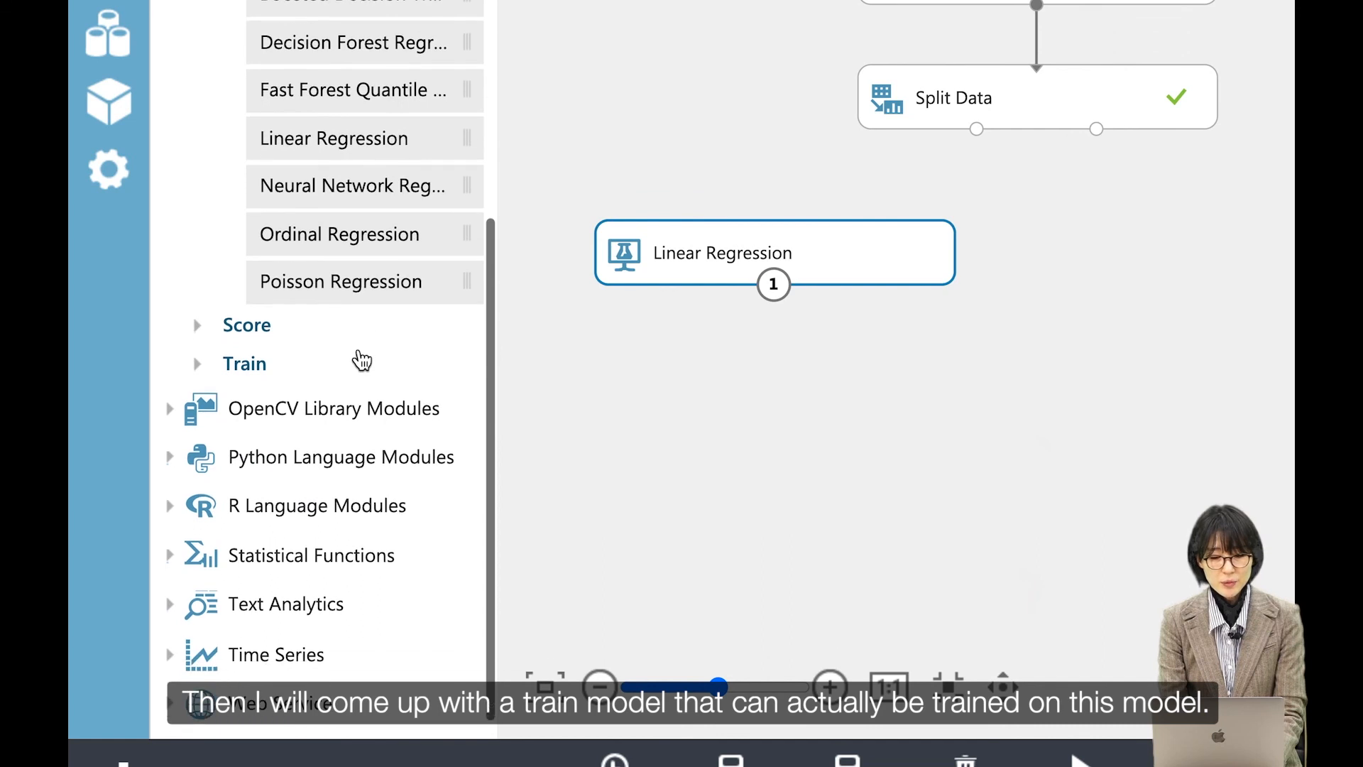
pyautogui.click(257, 368)
pyautogui.scroll(-3, 365, 376)
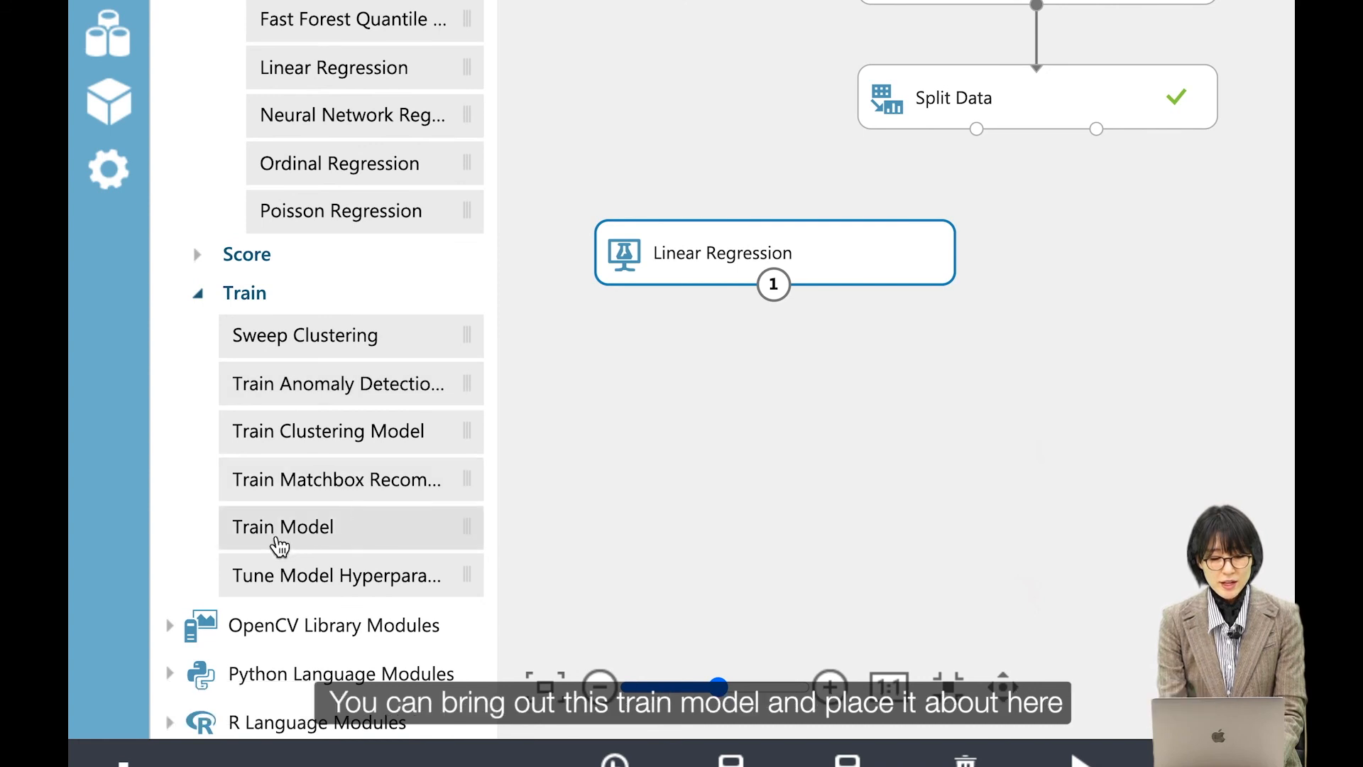
pyautogui.moveTo(343, 543); pyautogui.dragTo(924, 412)
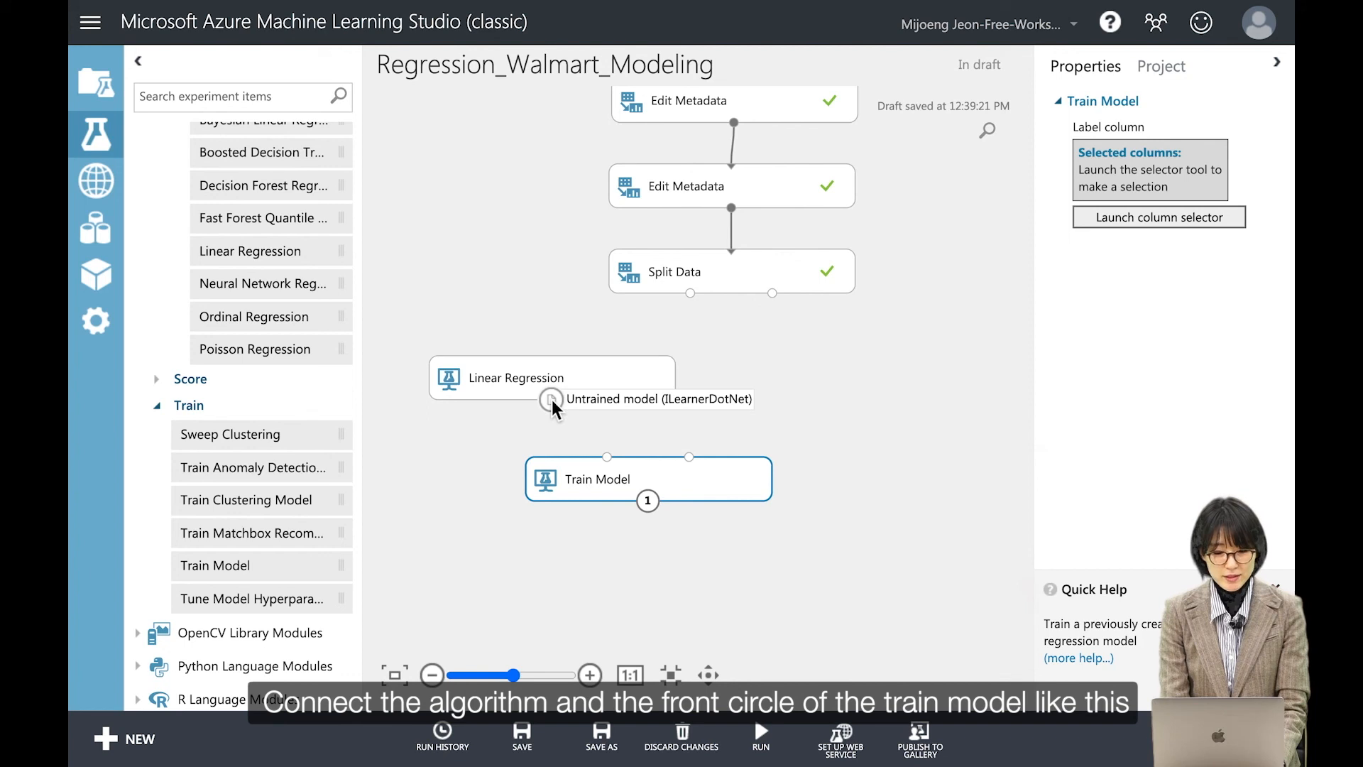
pyautogui.moveTo(552, 399); pyautogui.dragTo(611, 461)
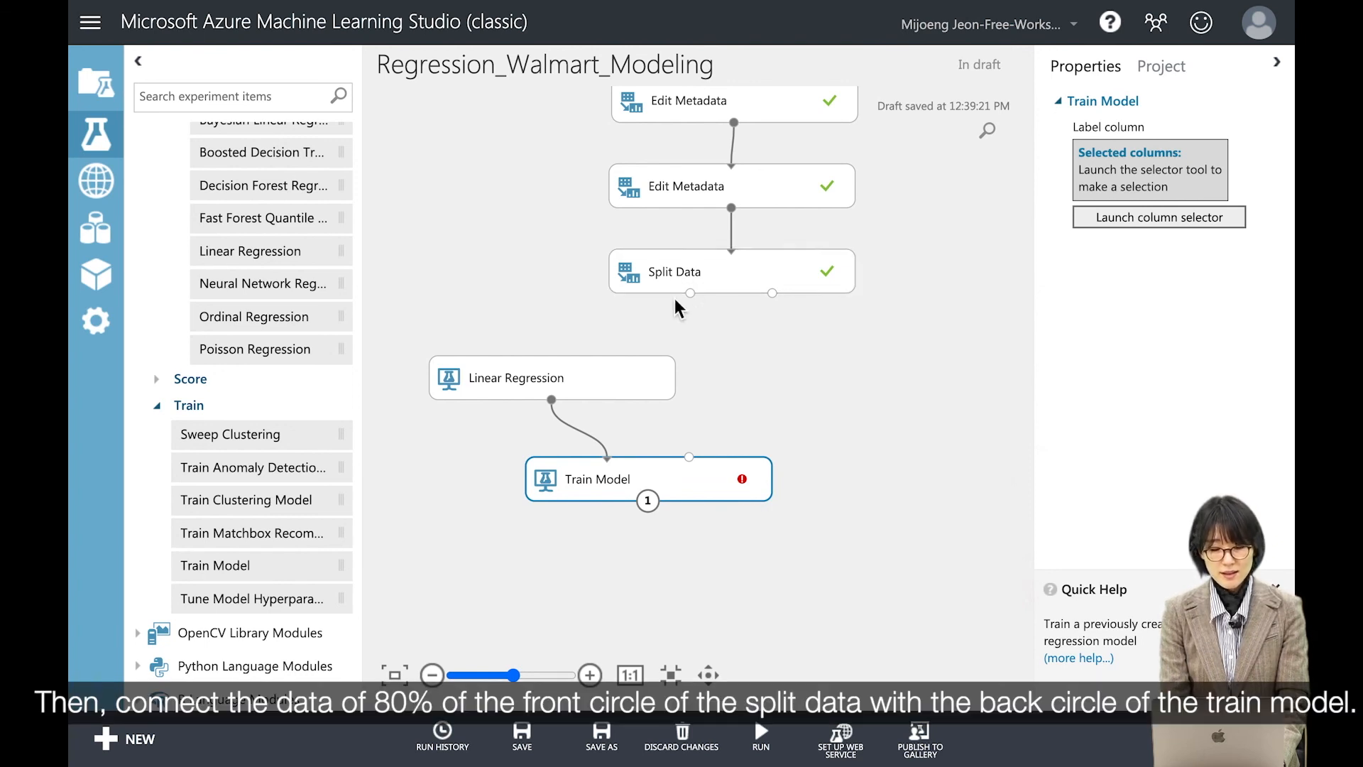
pyautogui.moveTo(689, 291); pyautogui.dragTo(703, 454)
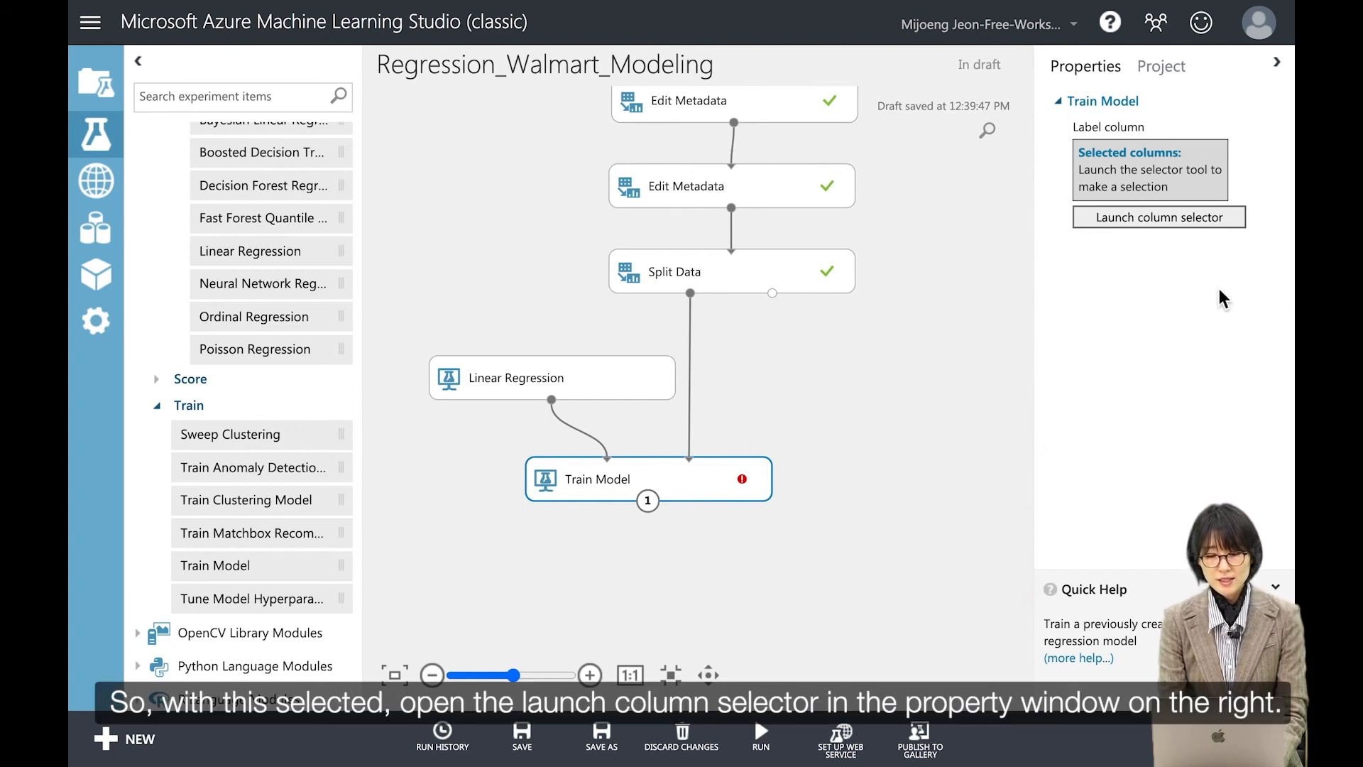
# Step: Set the Train Model label column to Weekly_Sales using the column selector
pyautogui.click(1141, 226)
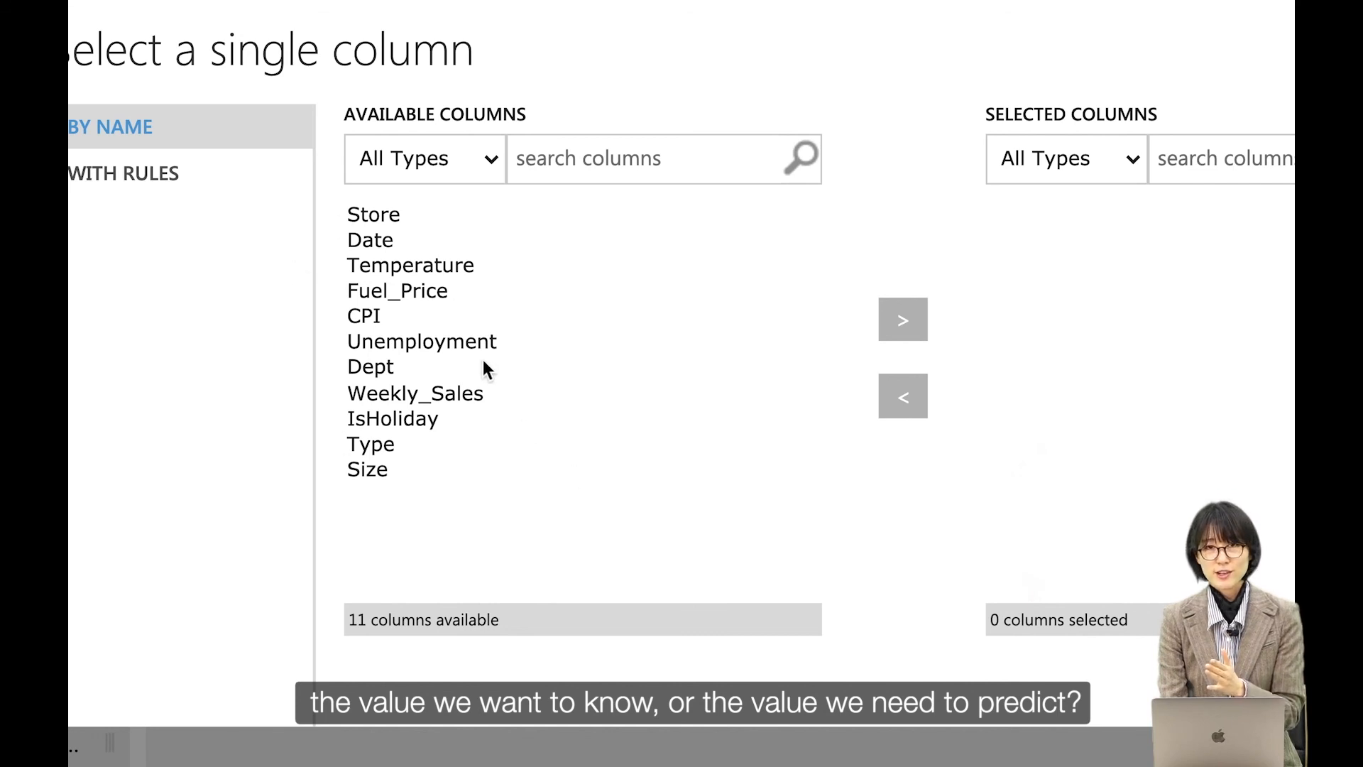
pyautogui.click(455, 402)
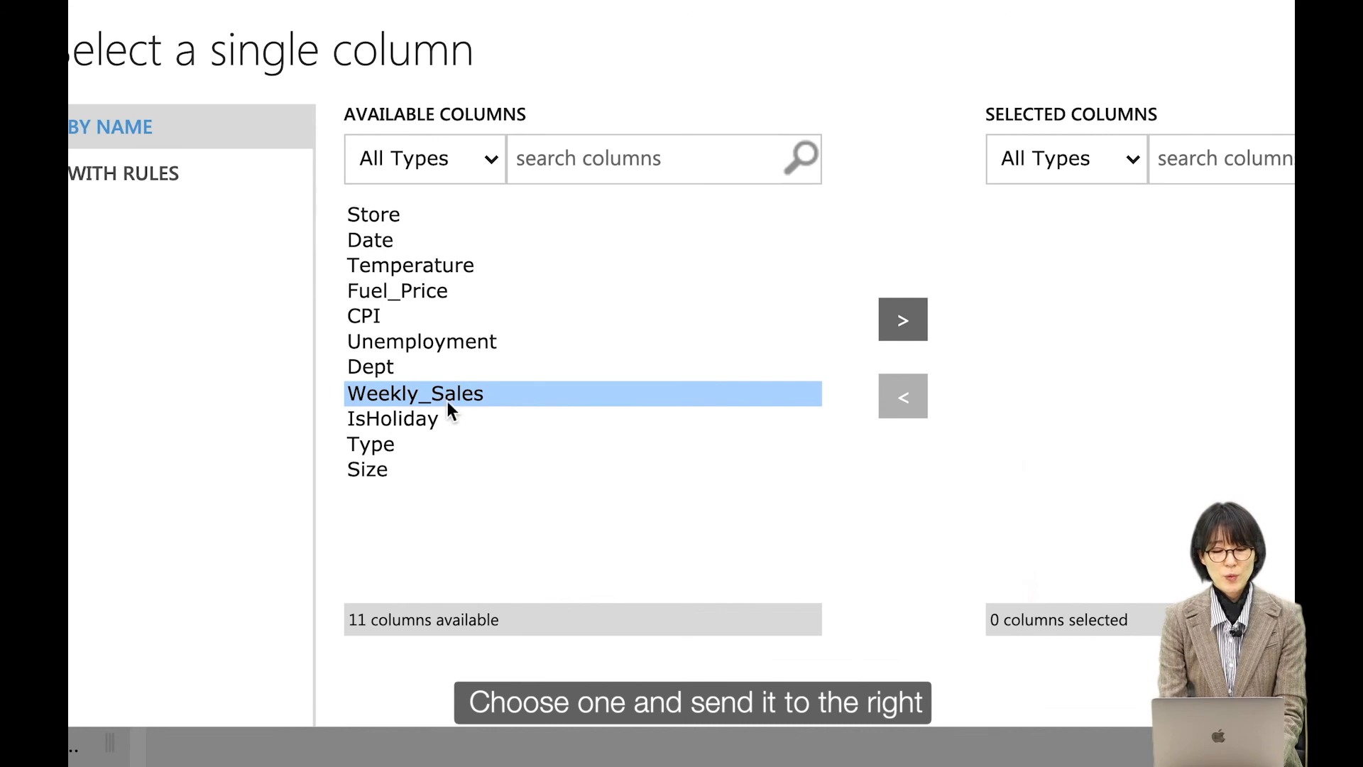
pyautogui.click(898, 334)
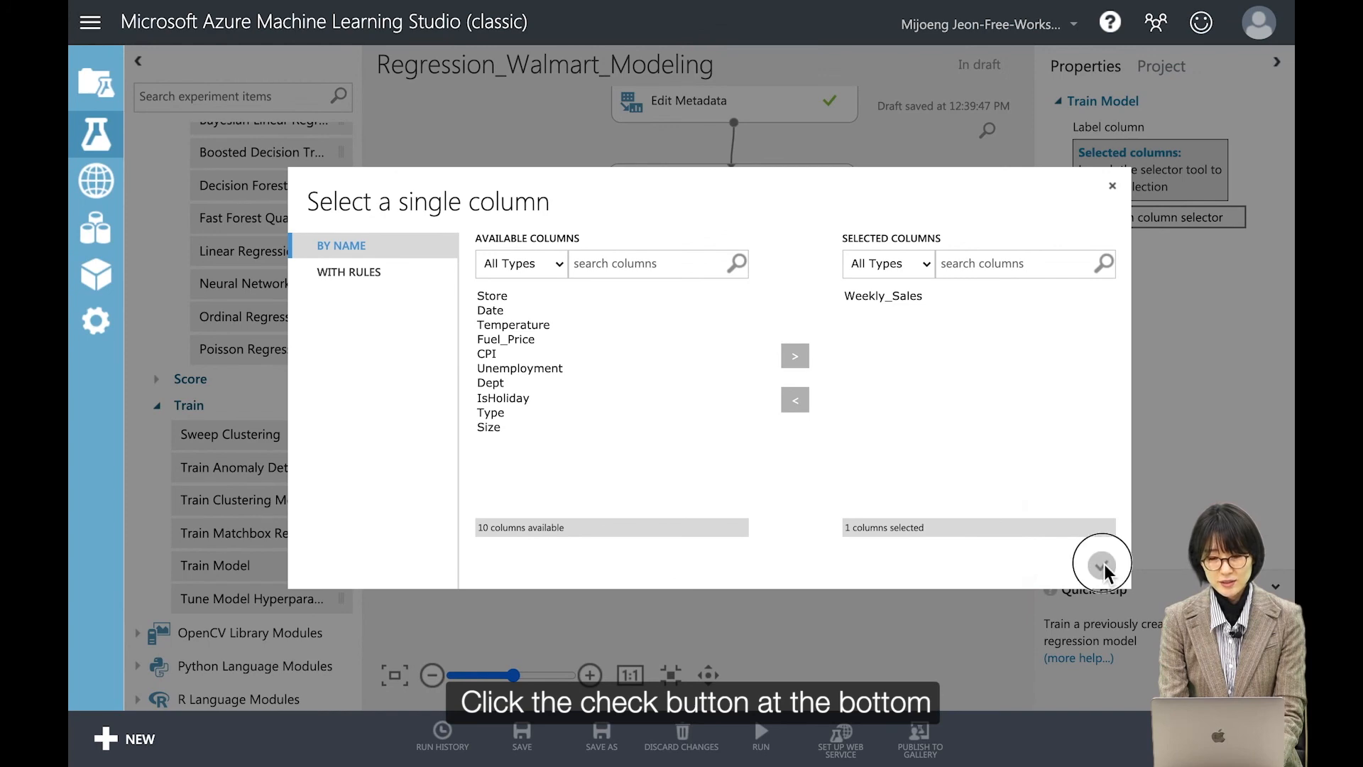
pyautogui.click(1103, 566)
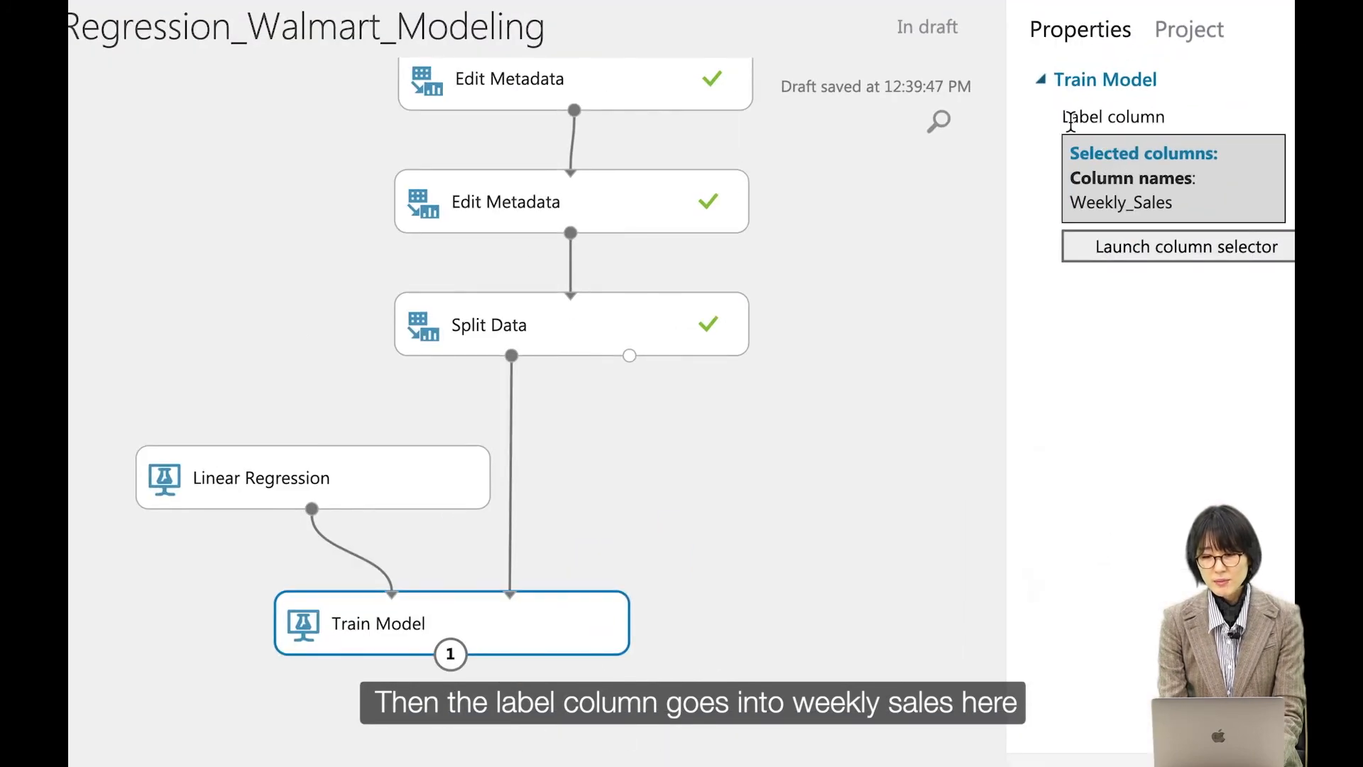
pyautogui.moveTo(1077, 126); pyautogui.dragTo(1162, 124)
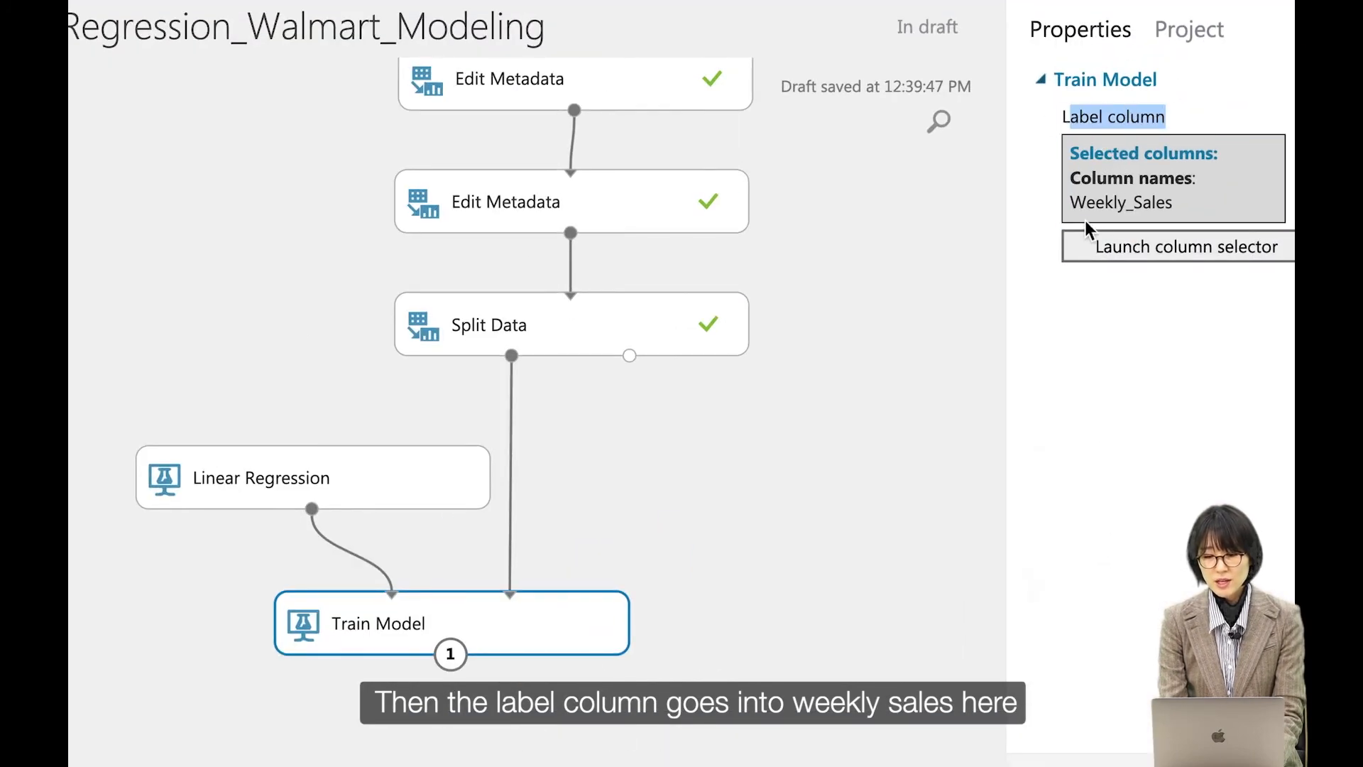
pyautogui.moveTo(1072, 203); pyautogui.dragTo(1188, 212)
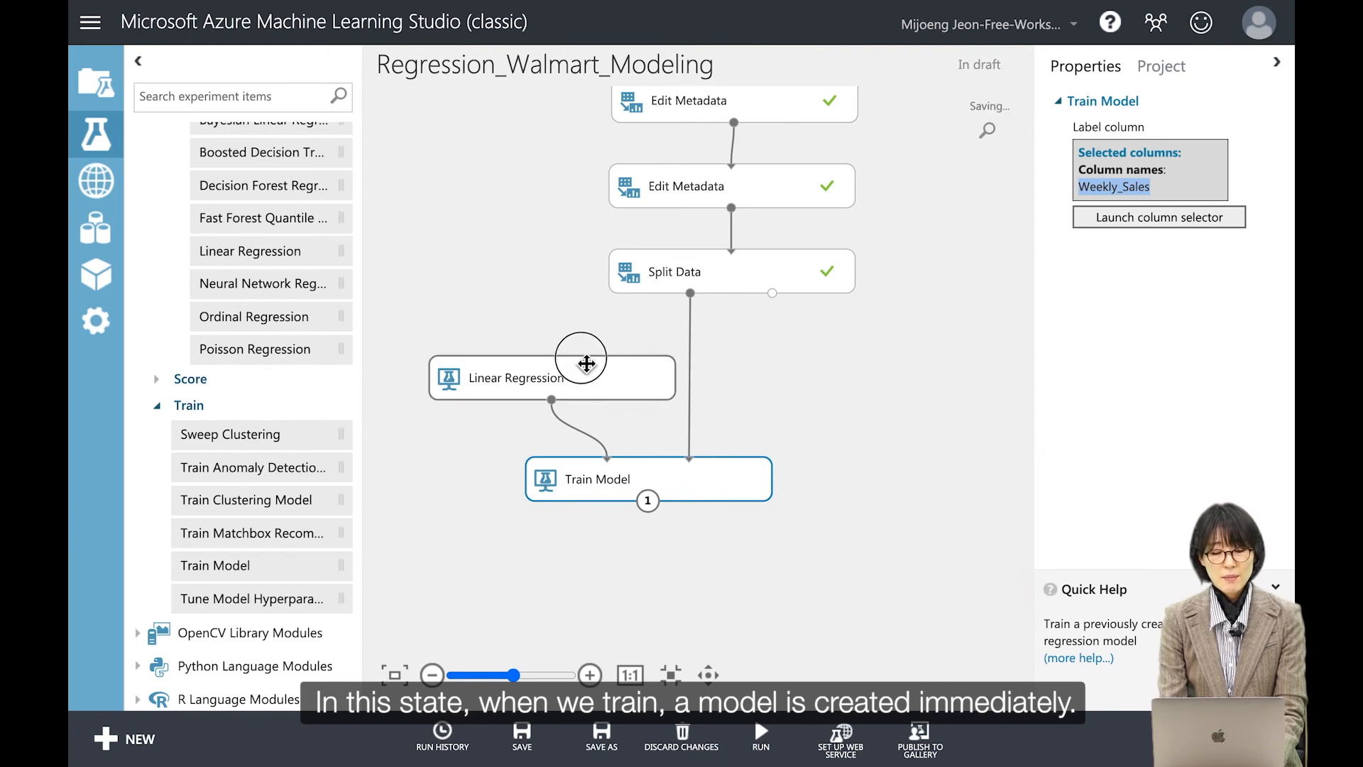
# Step: Move the Linear Regression and Train Model modules up and add a Score Model module below them
pyautogui.moveTo(582, 363); pyautogui.dragTo(548, 333)
pyautogui.moveTo(646, 482); pyautogui.dragTo(632, 441)
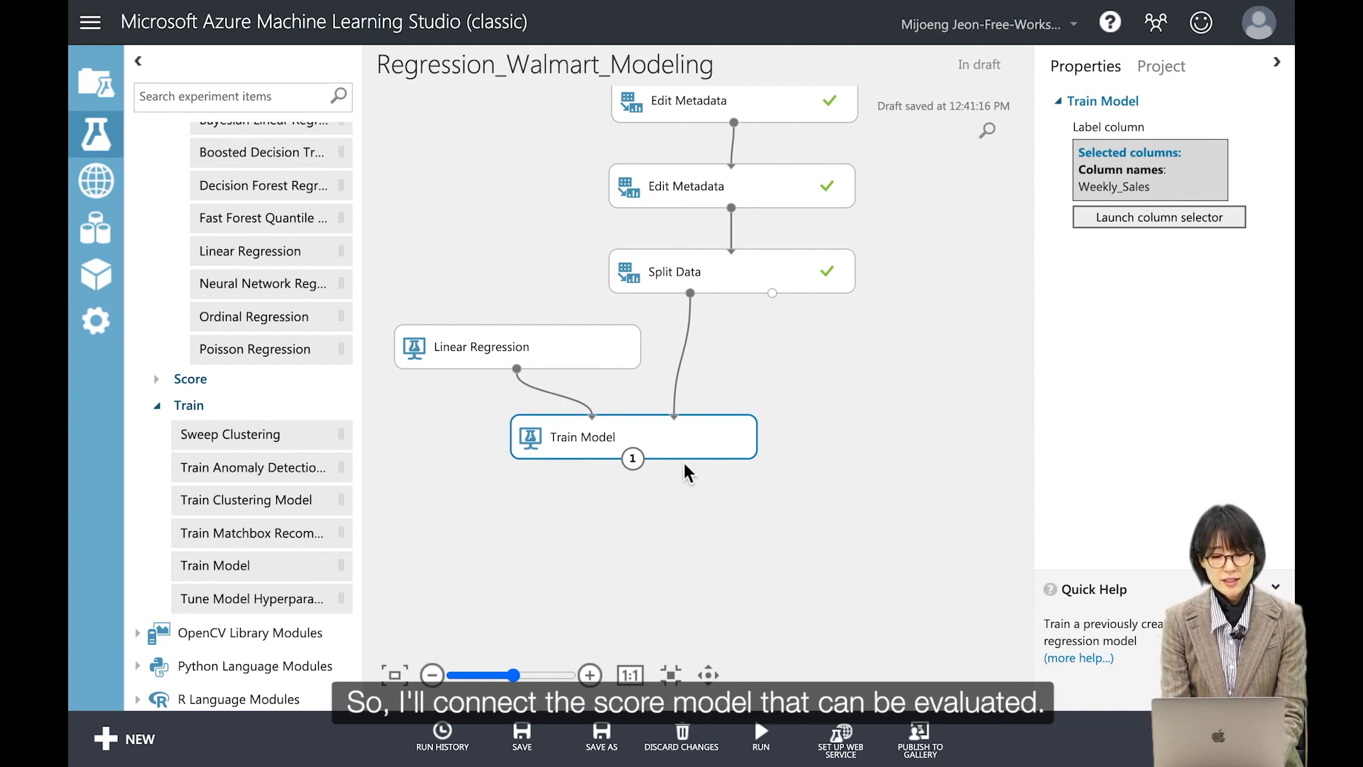
pyautogui.click(158, 380)
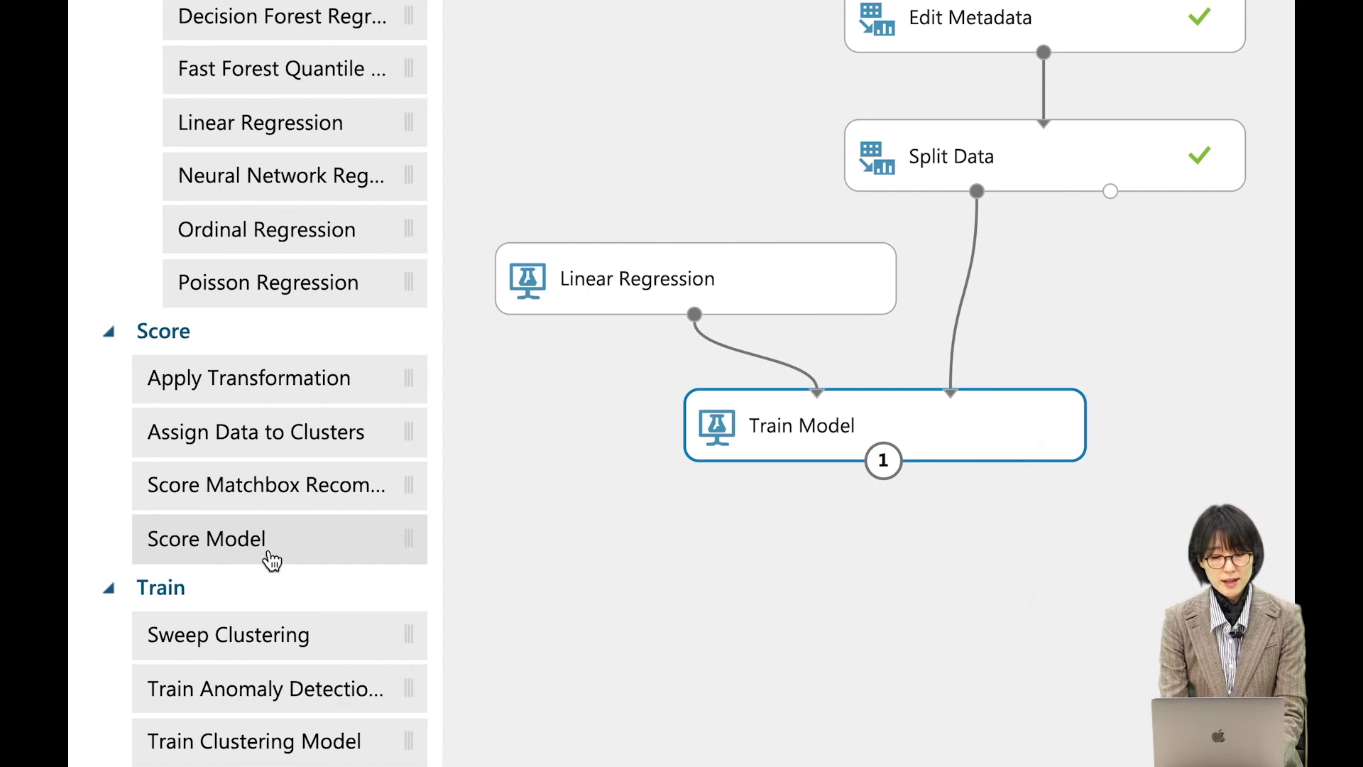
pyautogui.moveTo(271, 561); pyautogui.dragTo(1054, 615)
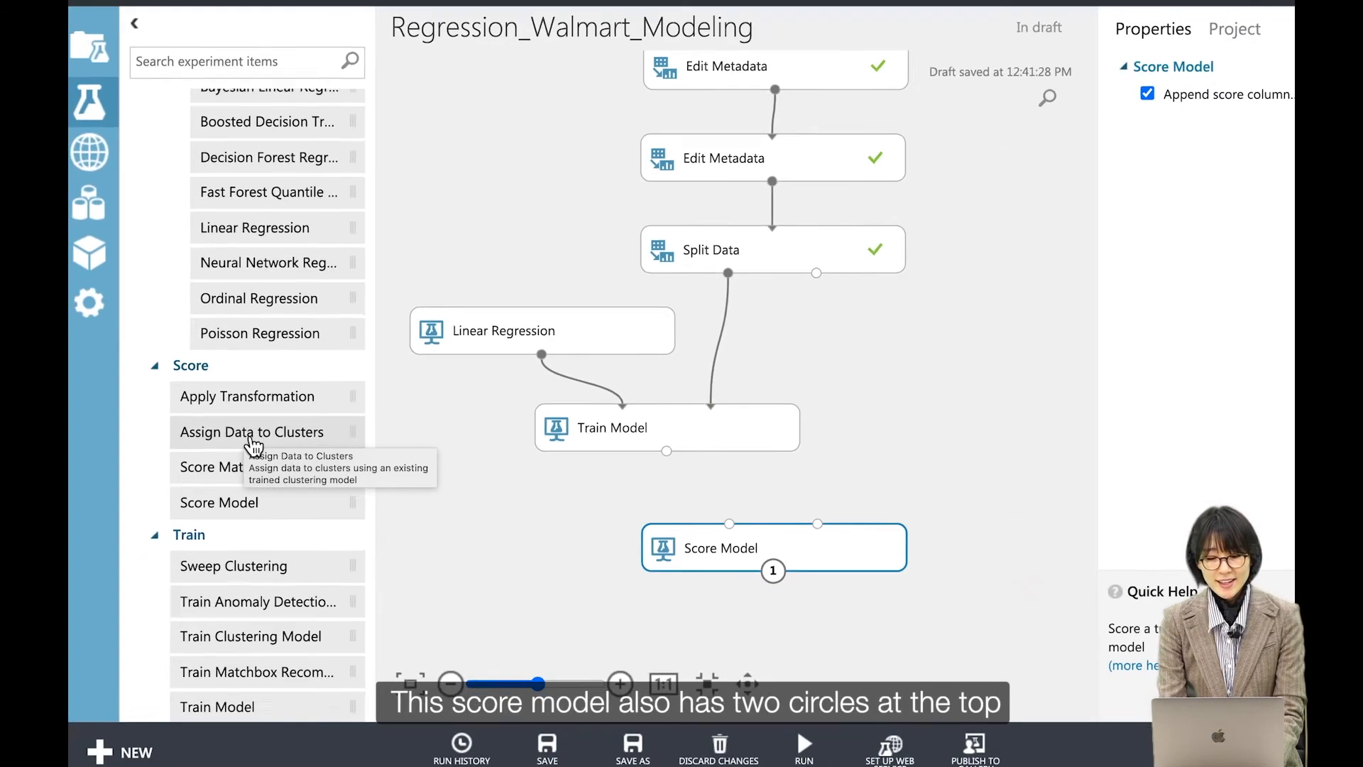
# Step: Connect the Train Model output and the Split Data second output to the Score Model inputs
pyautogui.moveTo(752, 550); pyautogui.dragTo(743, 538)
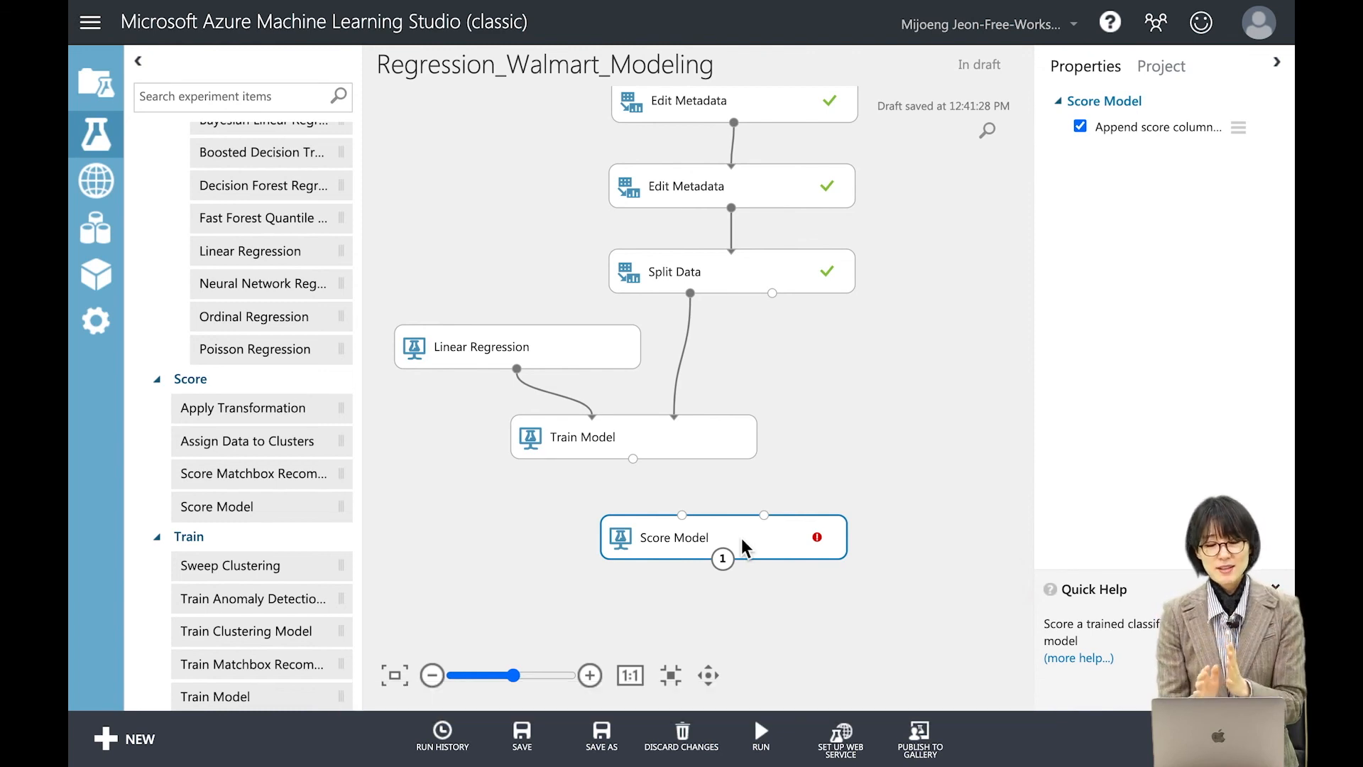
pyautogui.moveTo(633, 457); pyautogui.dragTo(681, 514)
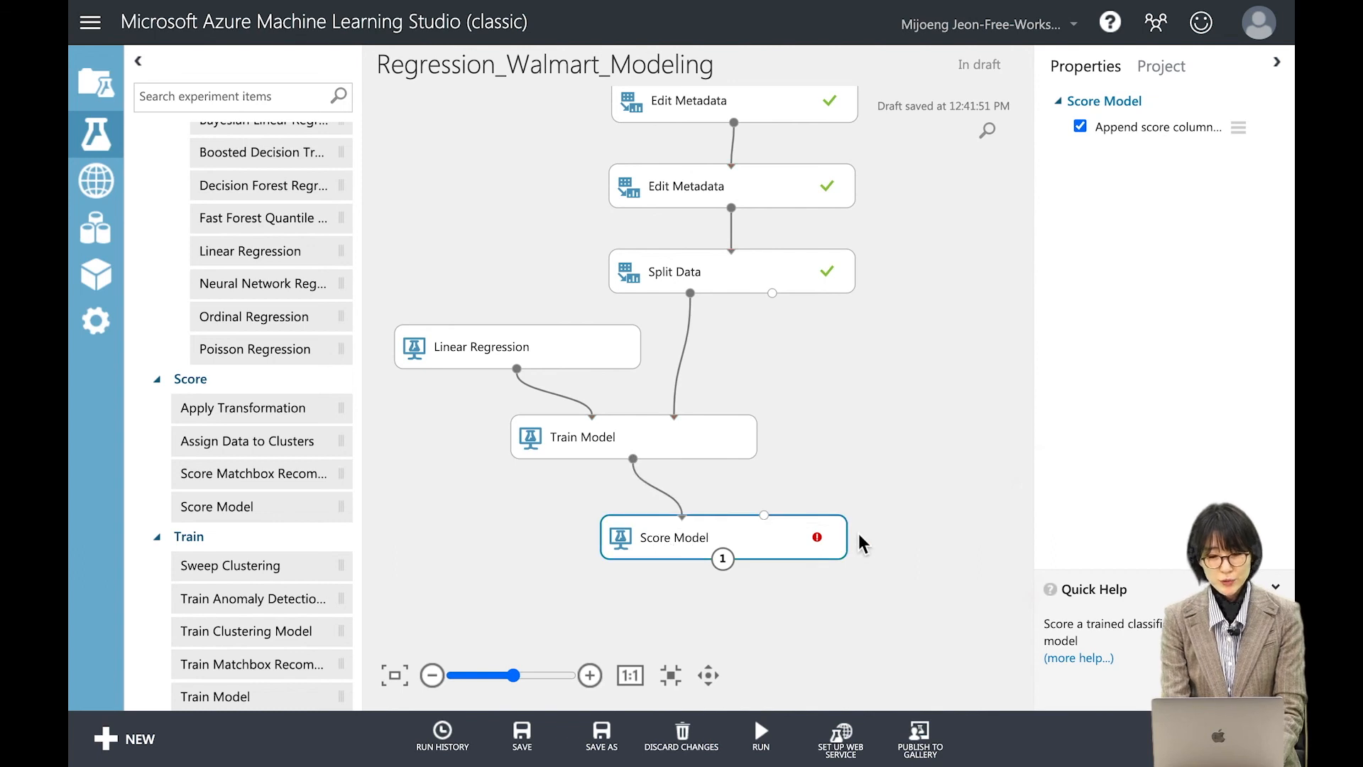
pyautogui.moveTo(773, 293); pyautogui.dragTo(776, 523)
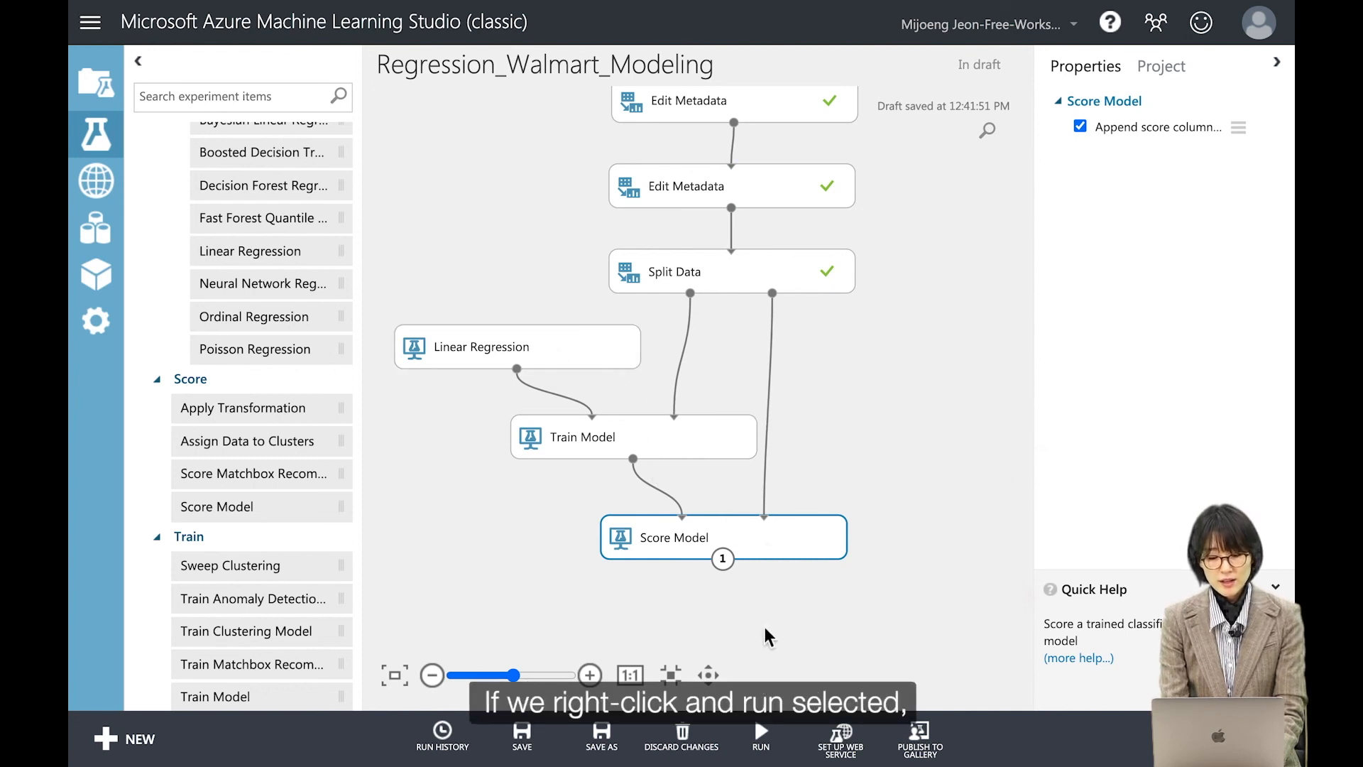
# Step: Run the selected modules
pyautogui.rightClick(761, 541)
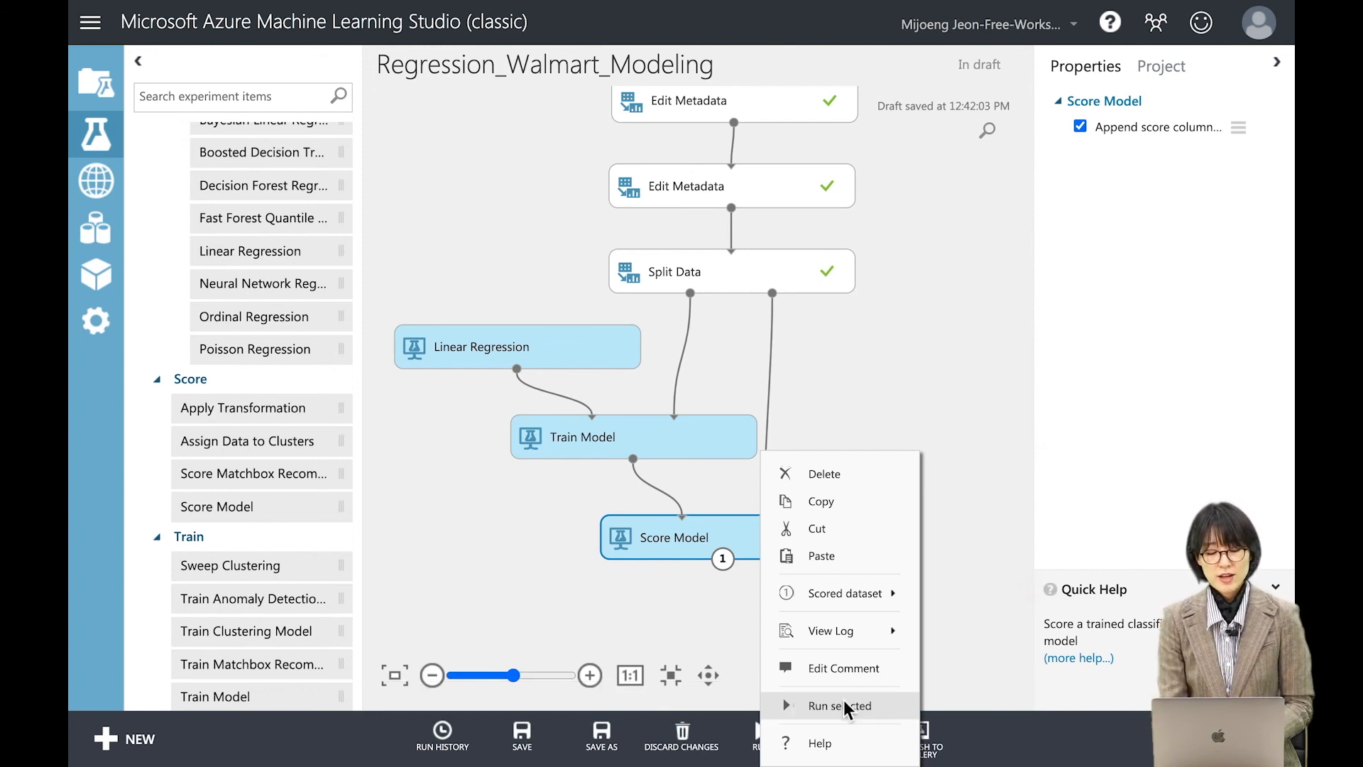
pyautogui.click(845, 704)
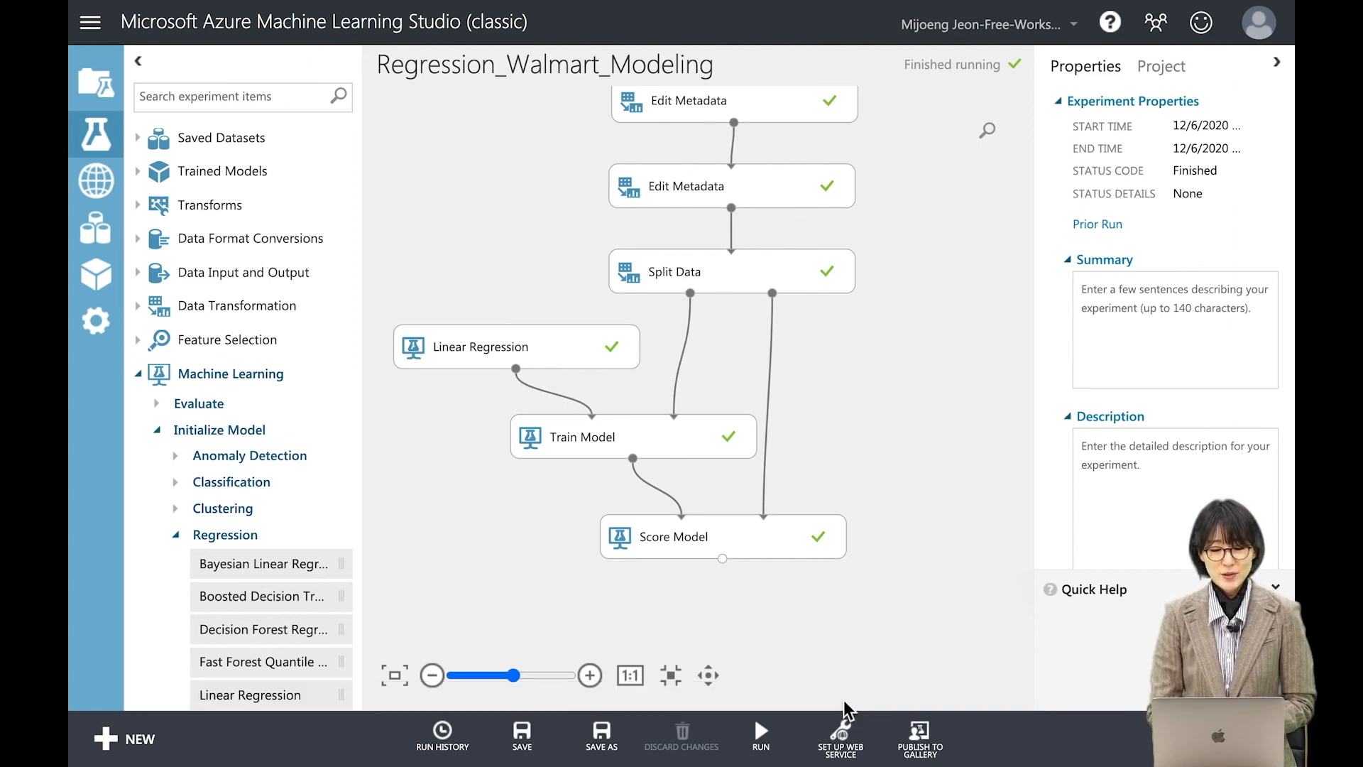
# Step: Visualize the Train Model's trained model output and examine its settings and feature weights
pyautogui.click(641, 447)
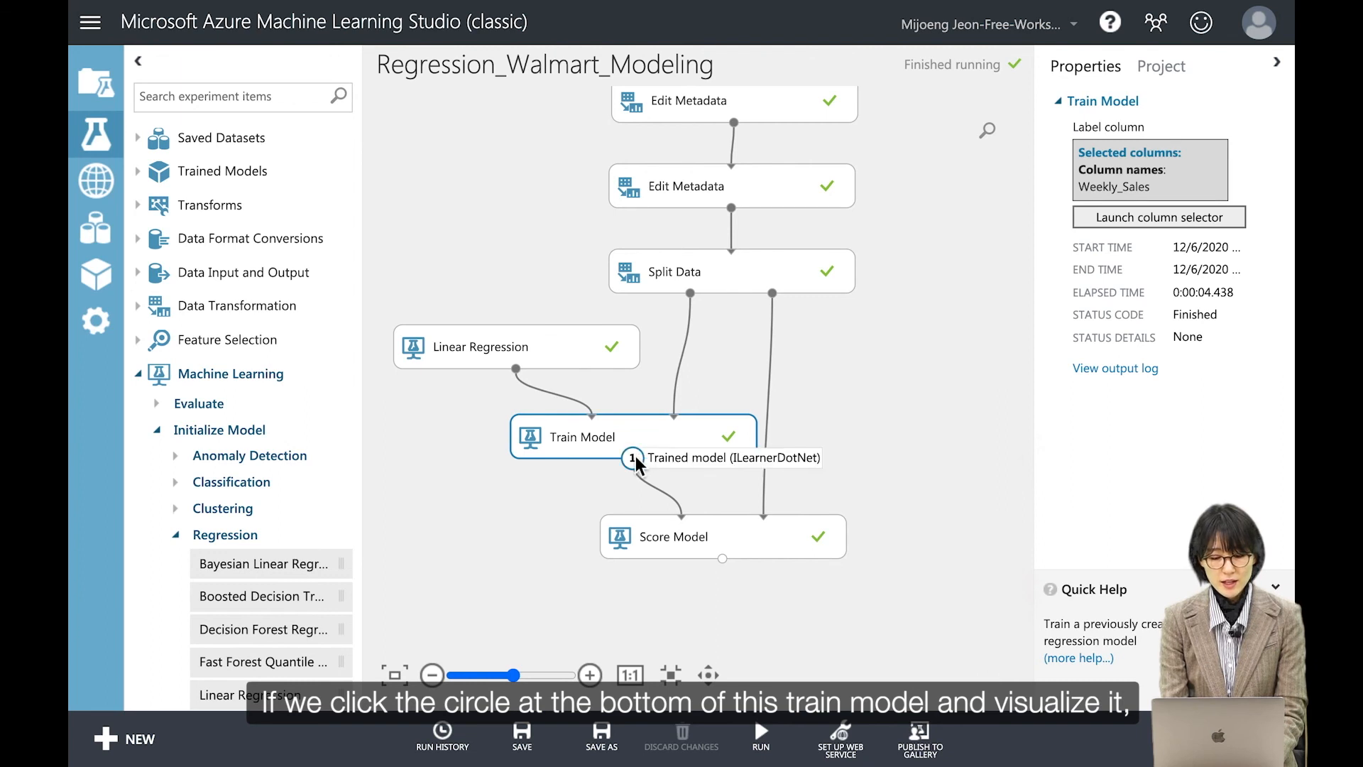
pyautogui.click(634, 457)
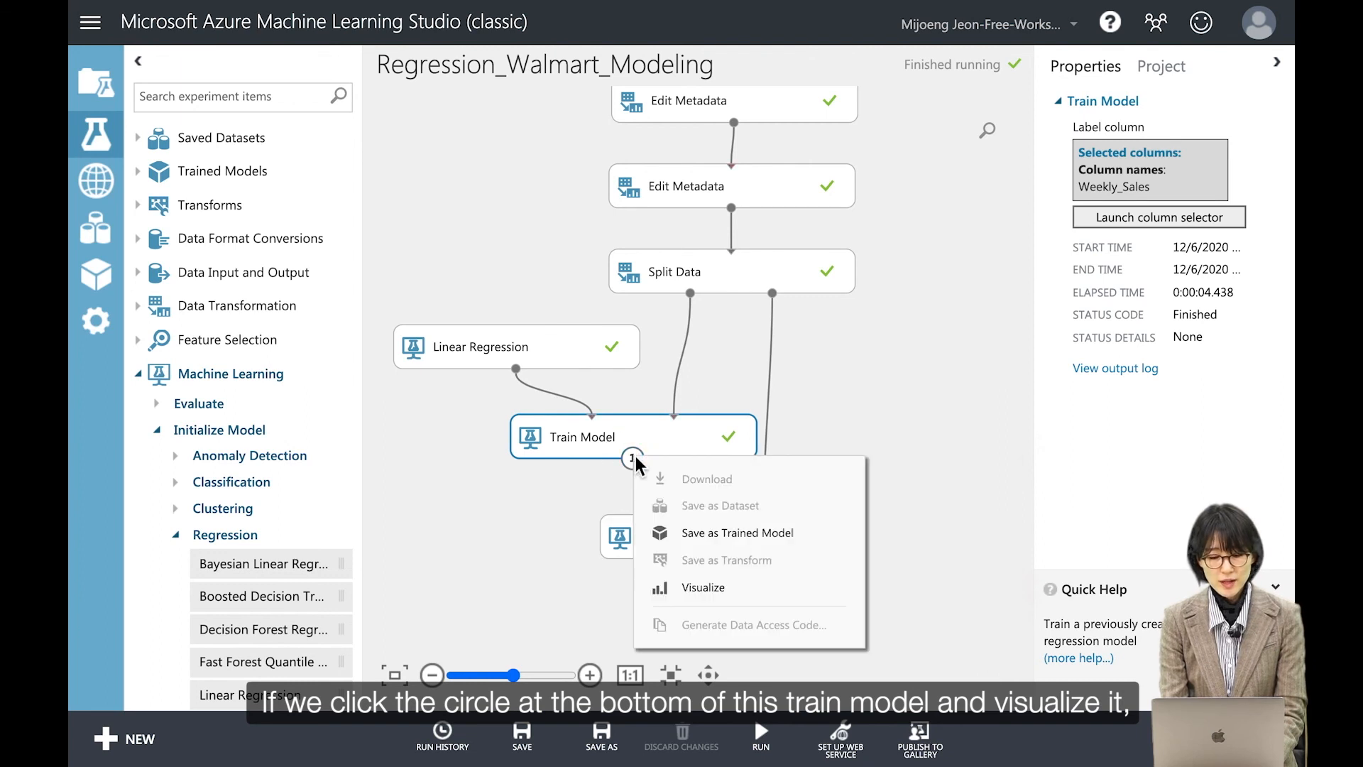
pyautogui.click(712, 588)
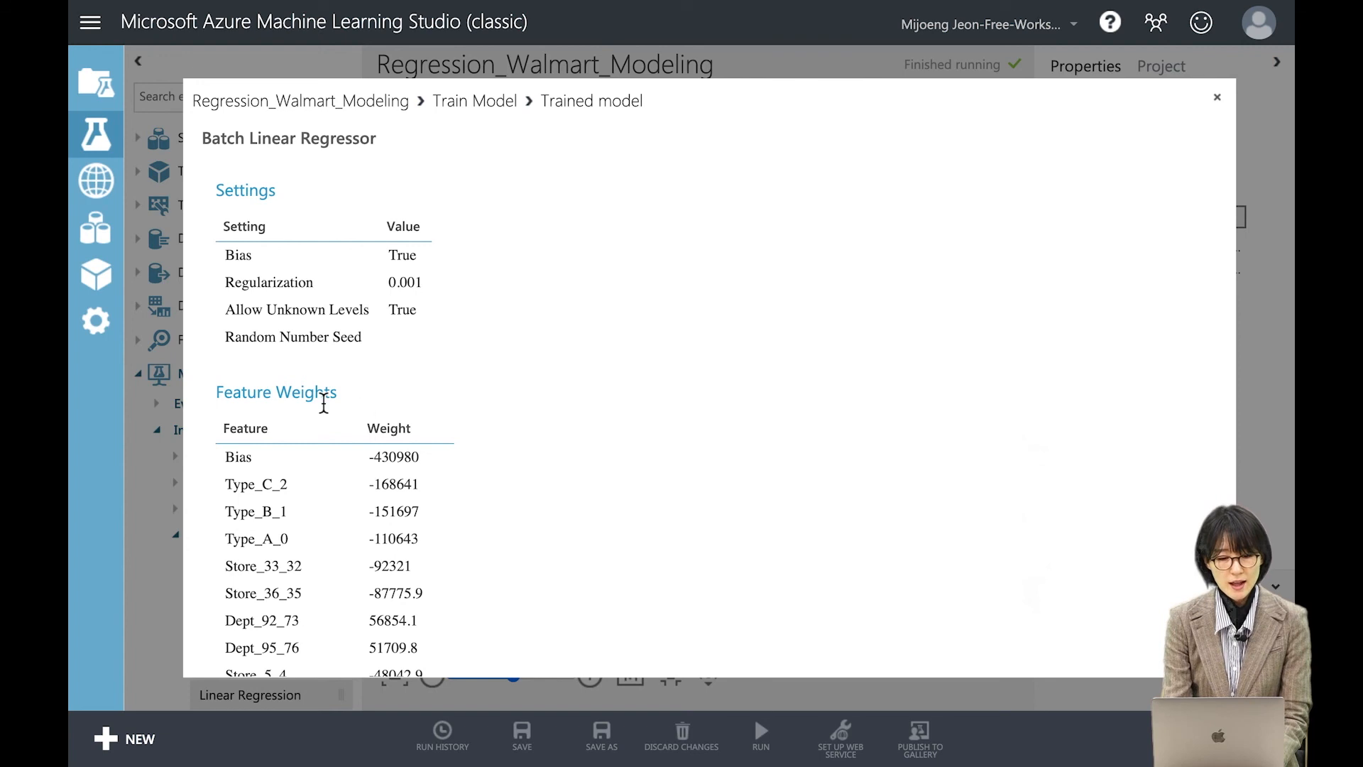
pyautogui.moveTo(252, 142); pyautogui.dragTo(383, 146)
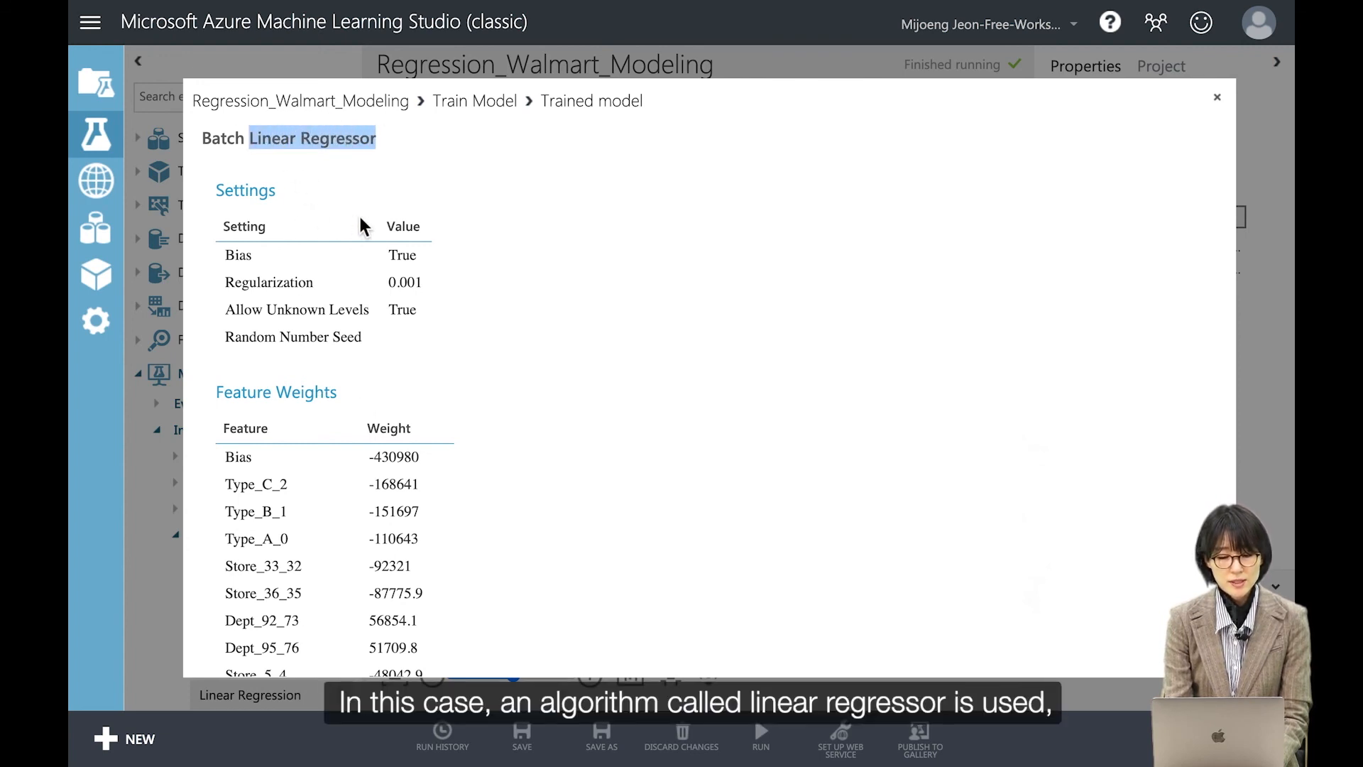
pyautogui.scroll(-3, 365, 222)
pyautogui.doubleClick(238, 190)
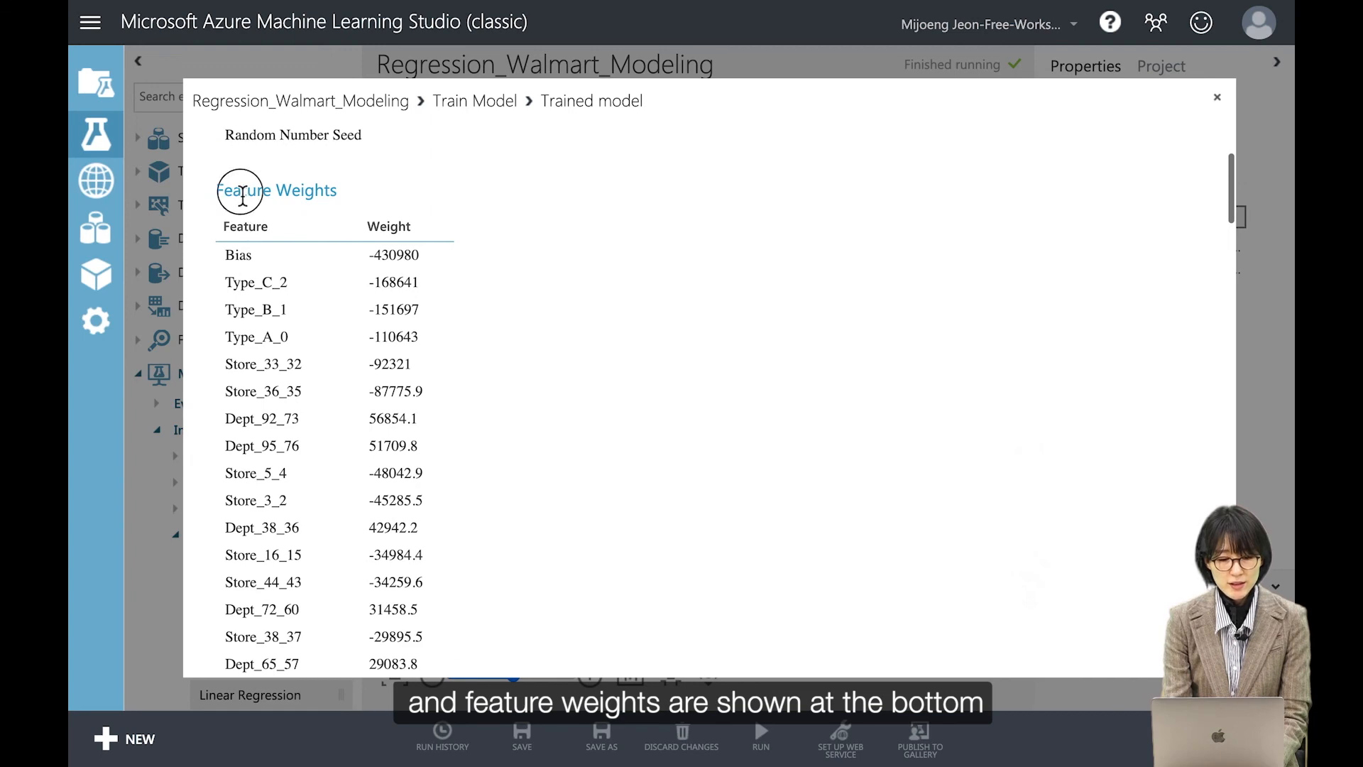
pyautogui.doubleClick(314, 190)
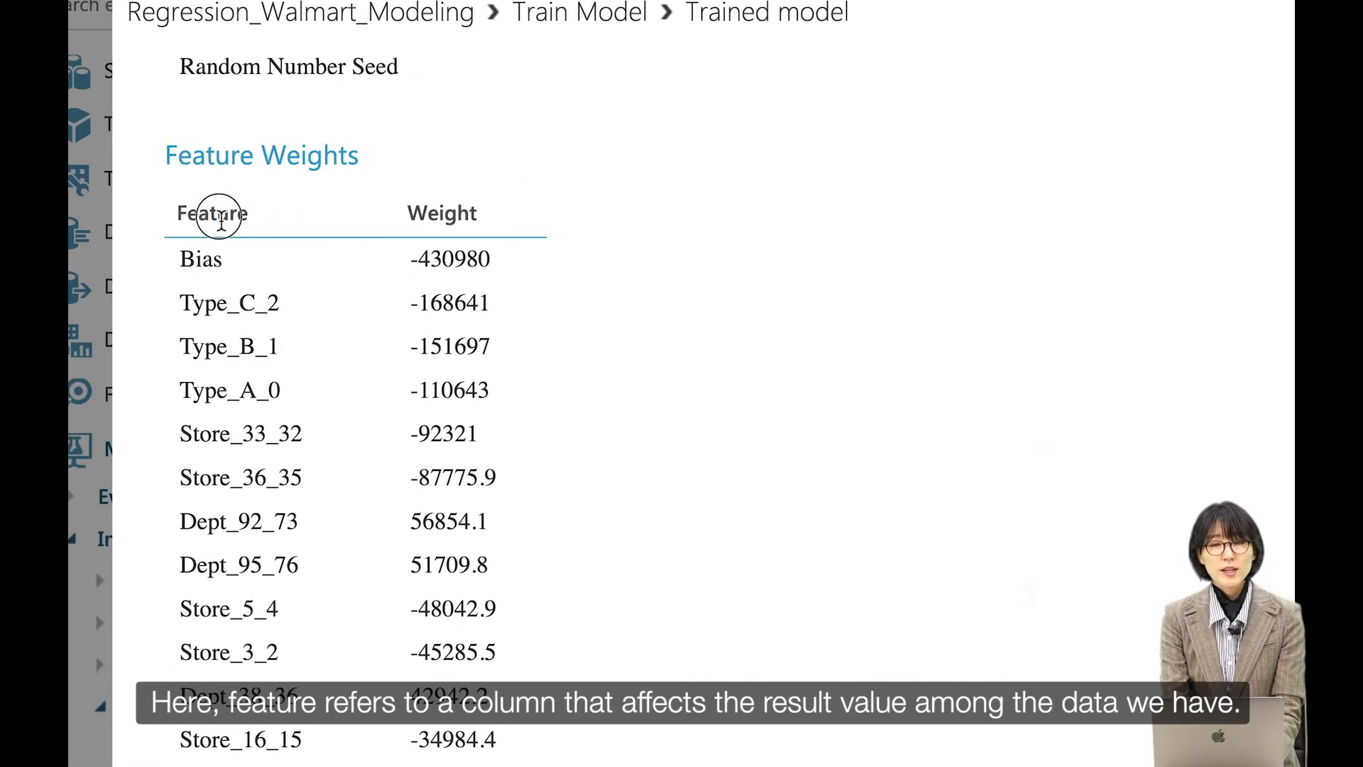
# Step: Scroll through the feature weights list, examining the bias, store type and store weights
pyautogui.doubleClick(265, 227)
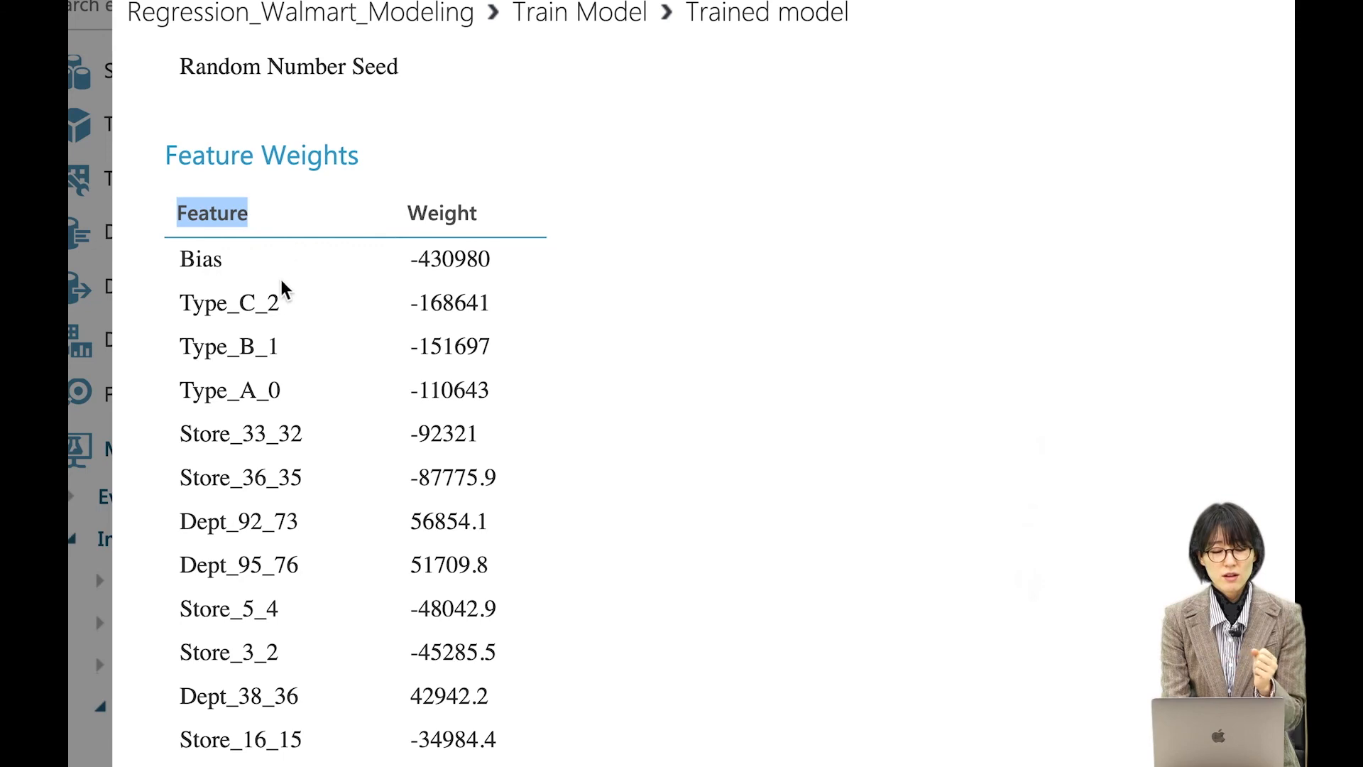
pyautogui.scroll(-3, 278, 305)
pyautogui.scroll(-1, 278, 306)
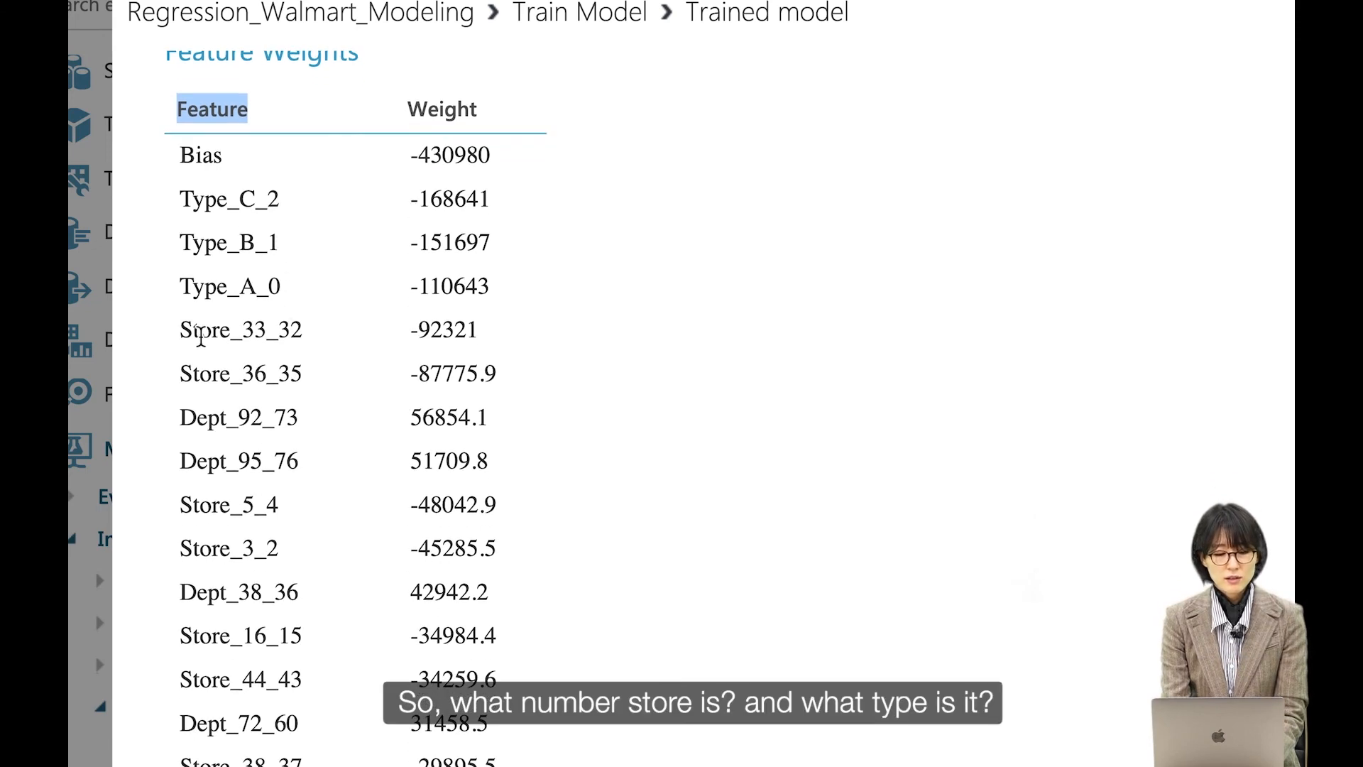
pyautogui.doubleClick(202, 331)
pyautogui.click(210, 293)
pyautogui.doubleClick(210, 293)
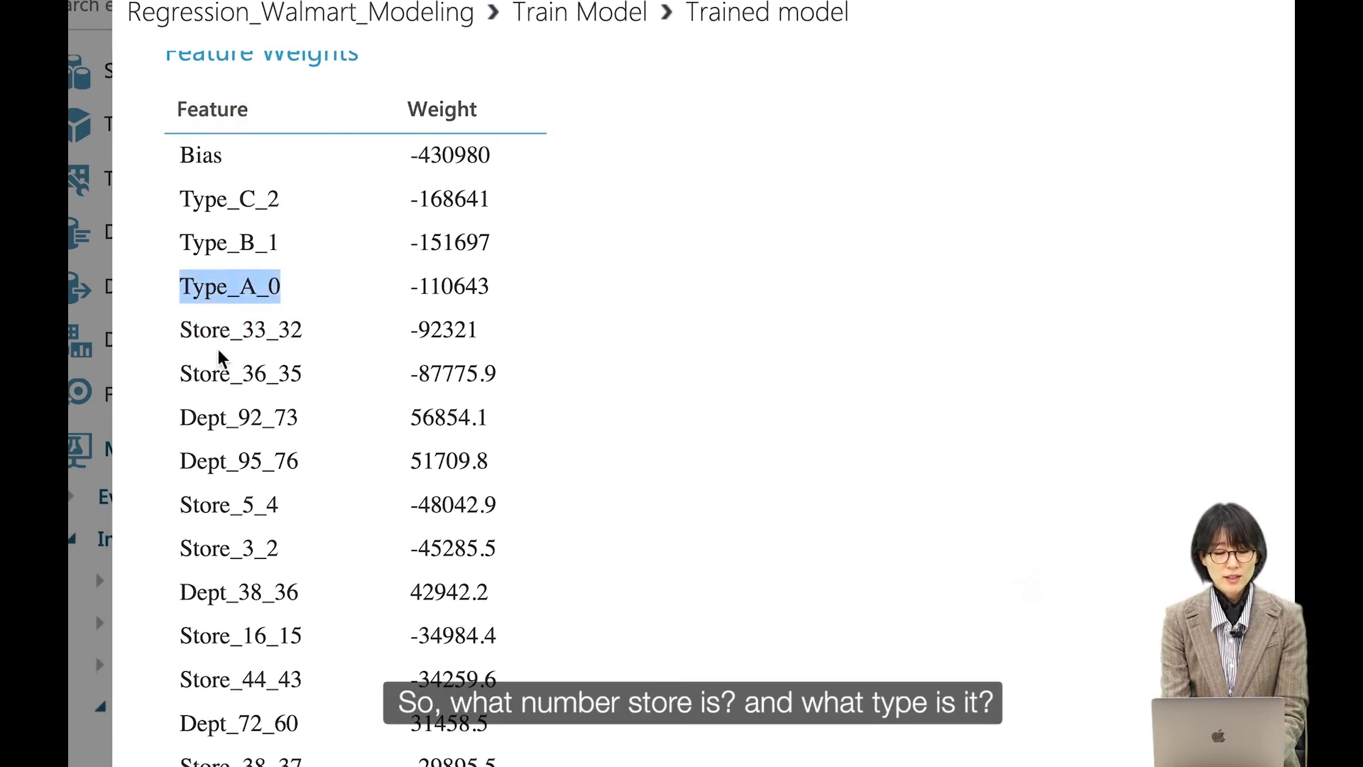
pyautogui.scroll(-20, 219, 356)
pyautogui.scroll(-20, 219, 356)
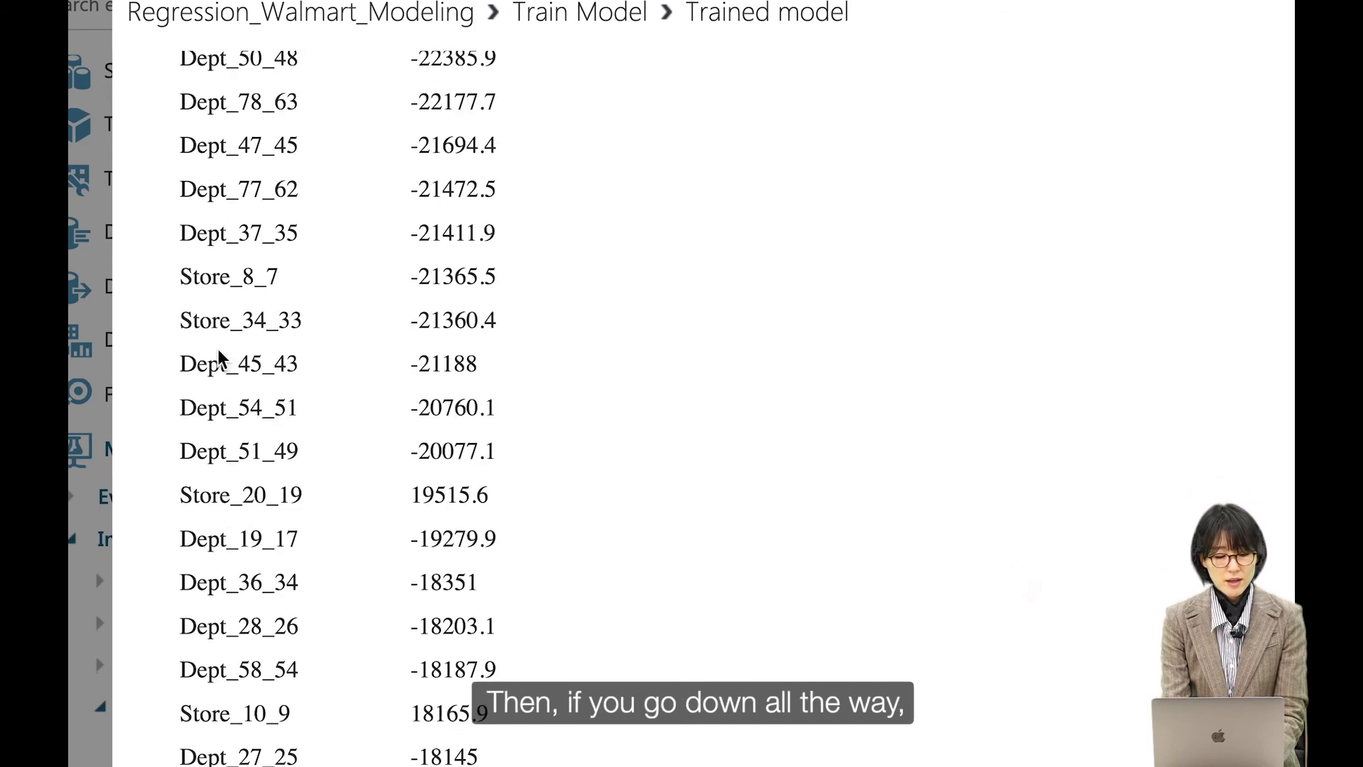
pyautogui.scroll(-20, 220, 356)
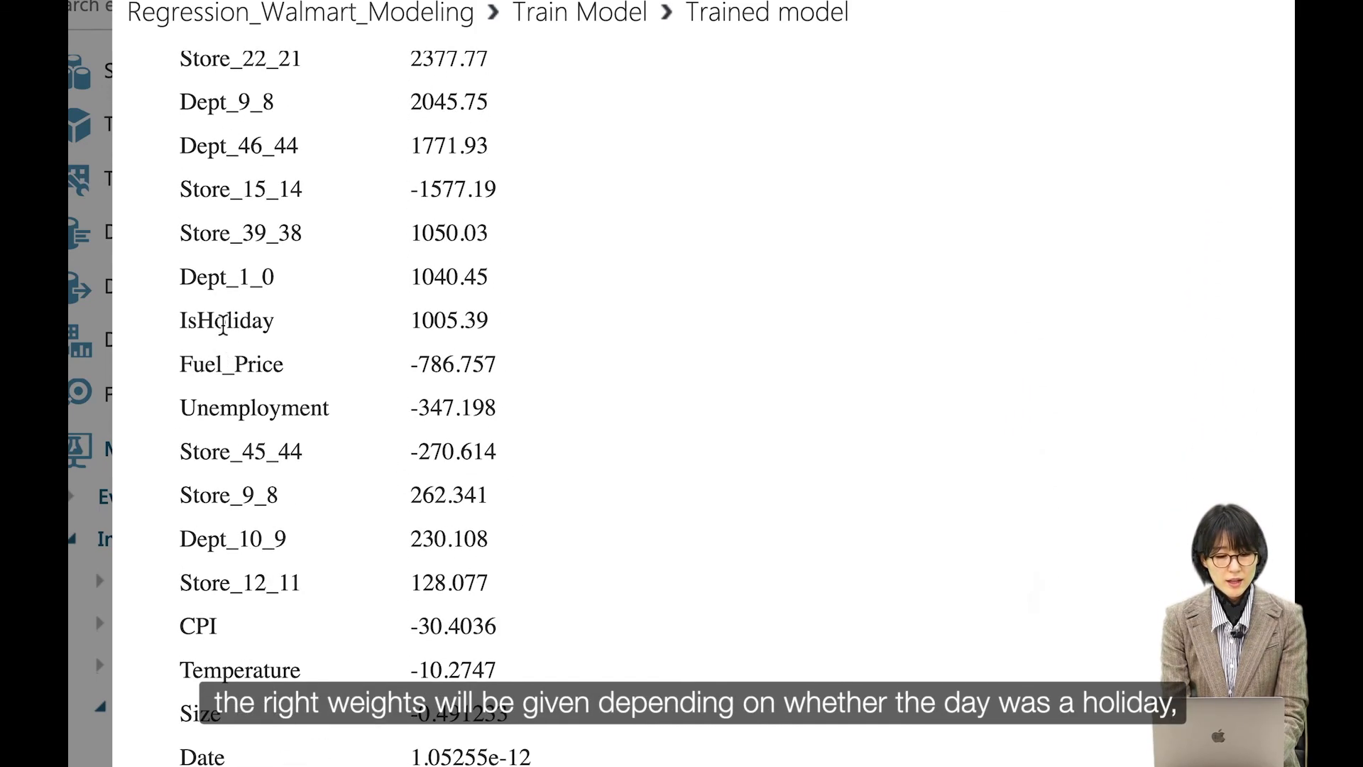
# Step: Examine the IsHoliday, Fuel_Price and Unemployment weights in the list, then close the trained model view
pyautogui.doubleClick(215, 325)
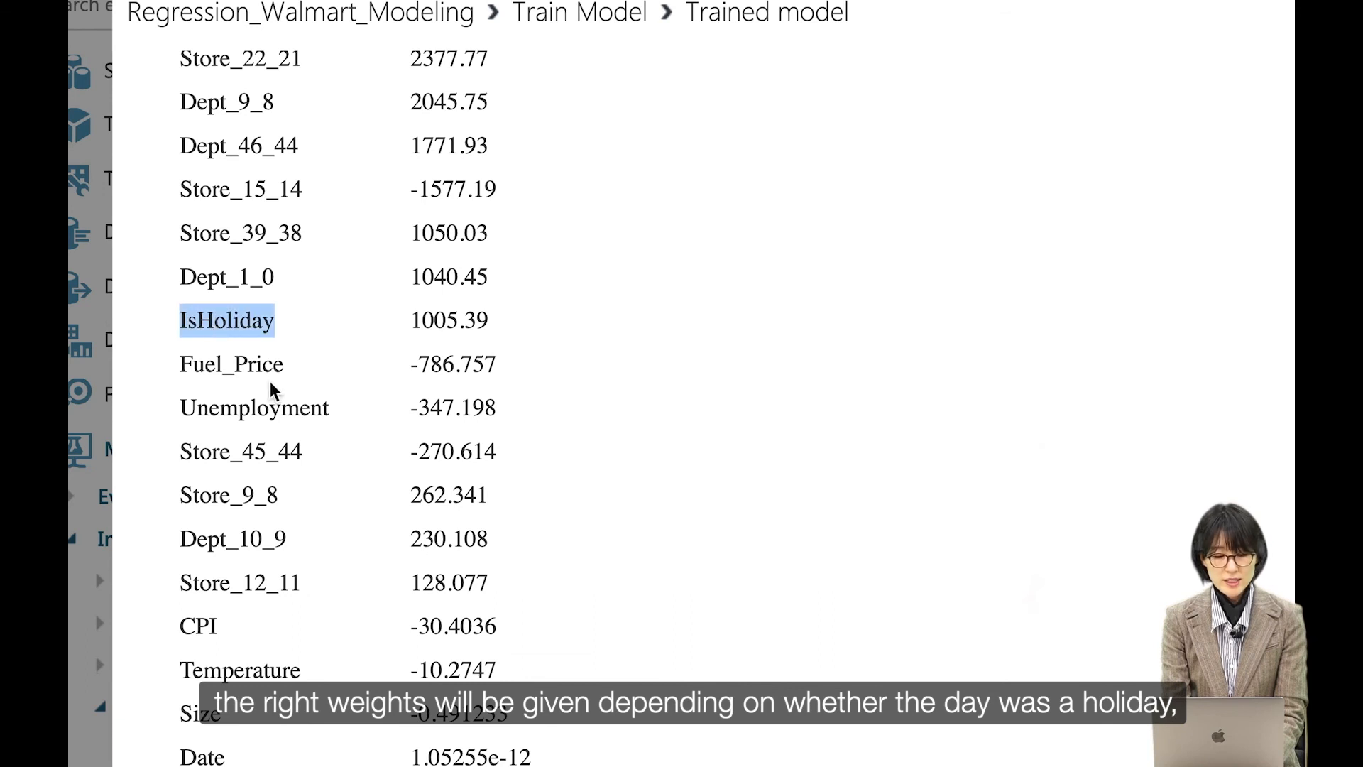
pyautogui.doubleClick(224, 365)
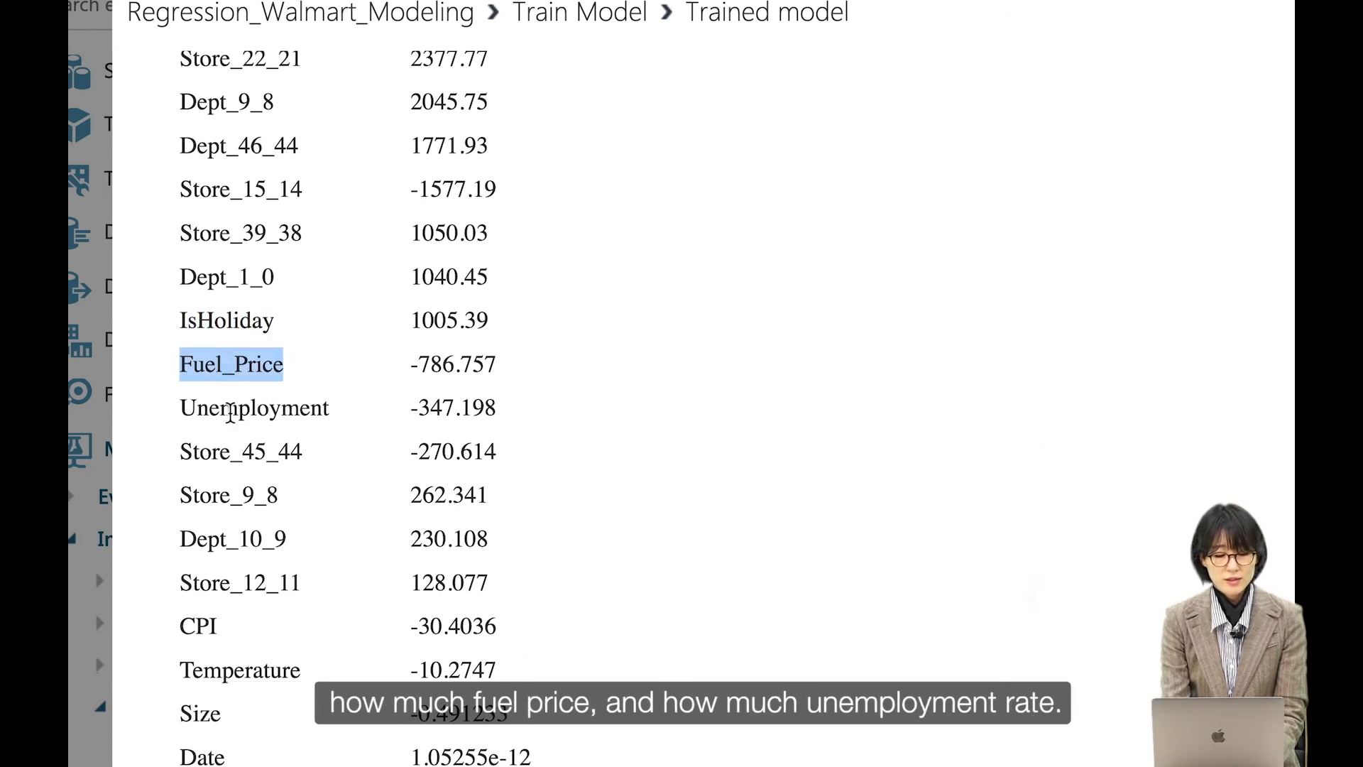
pyautogui.doubleClick(209, 412)
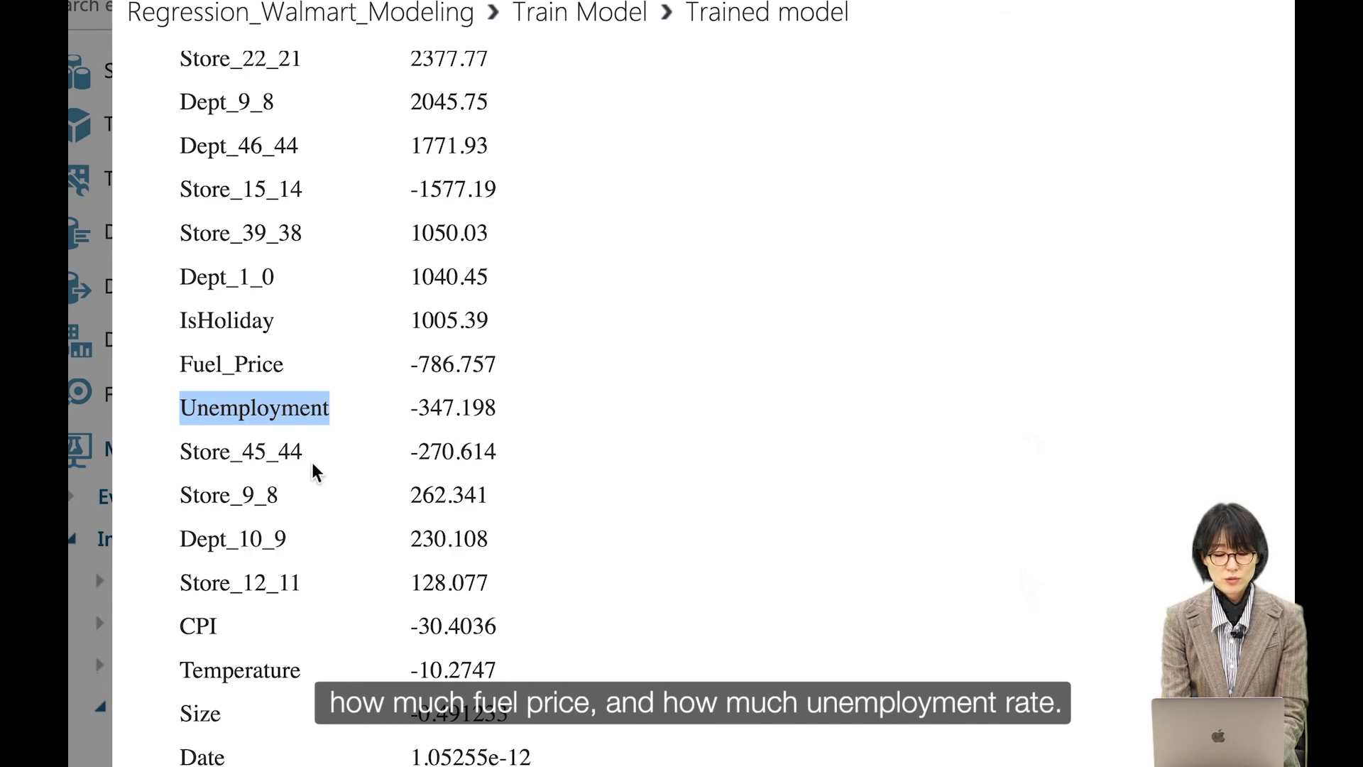
pyautogui.scroll(2, 257, 444)
pyautogui.scroll(20, 257, 444)
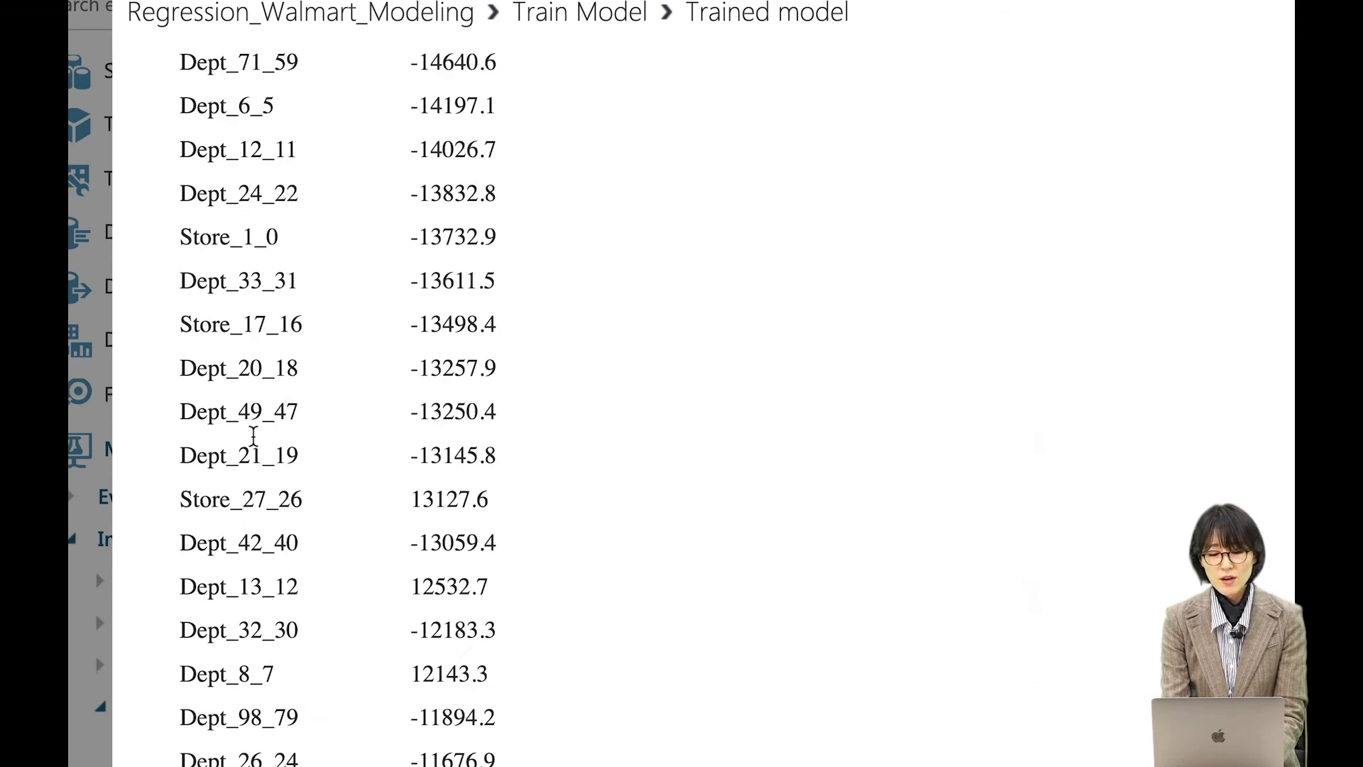
pyautogui.scroll(15, 254, 434)
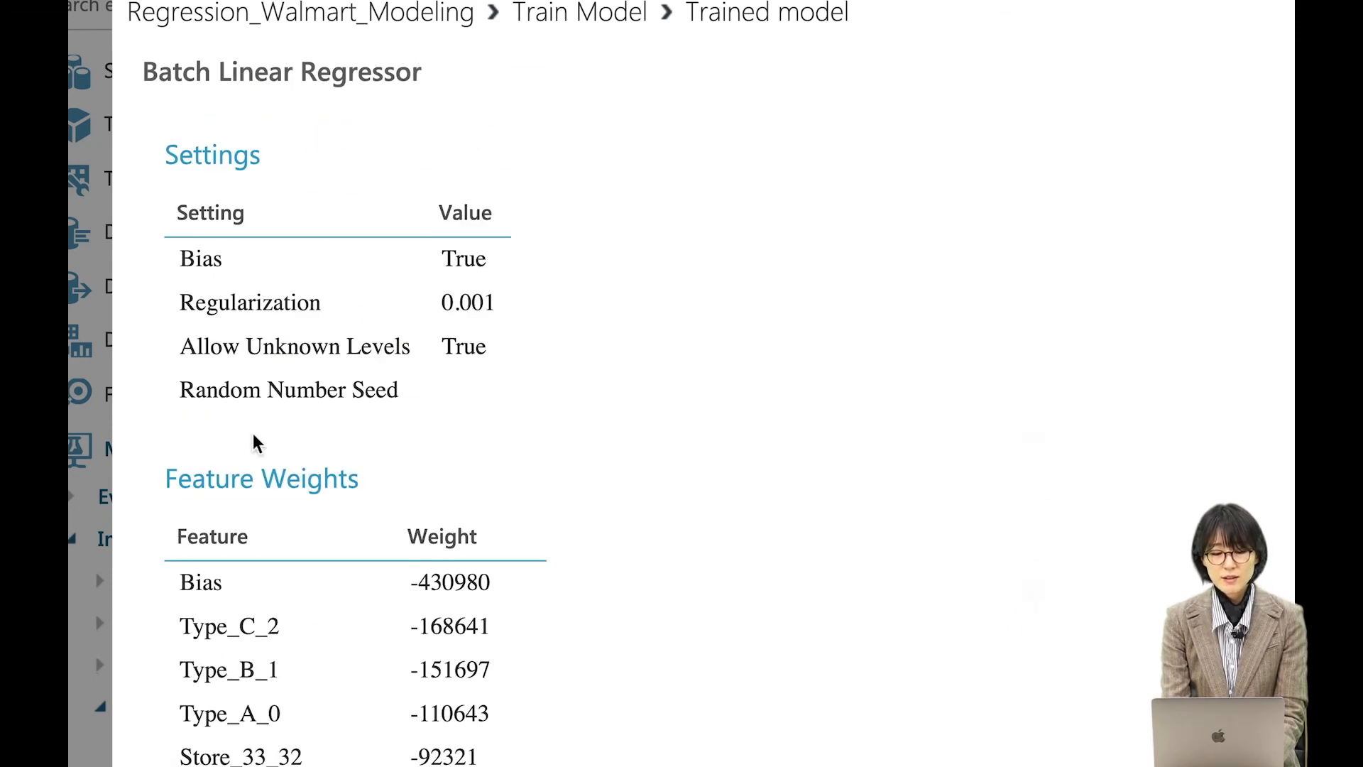
pyautogui.doubleClick(436, 534)
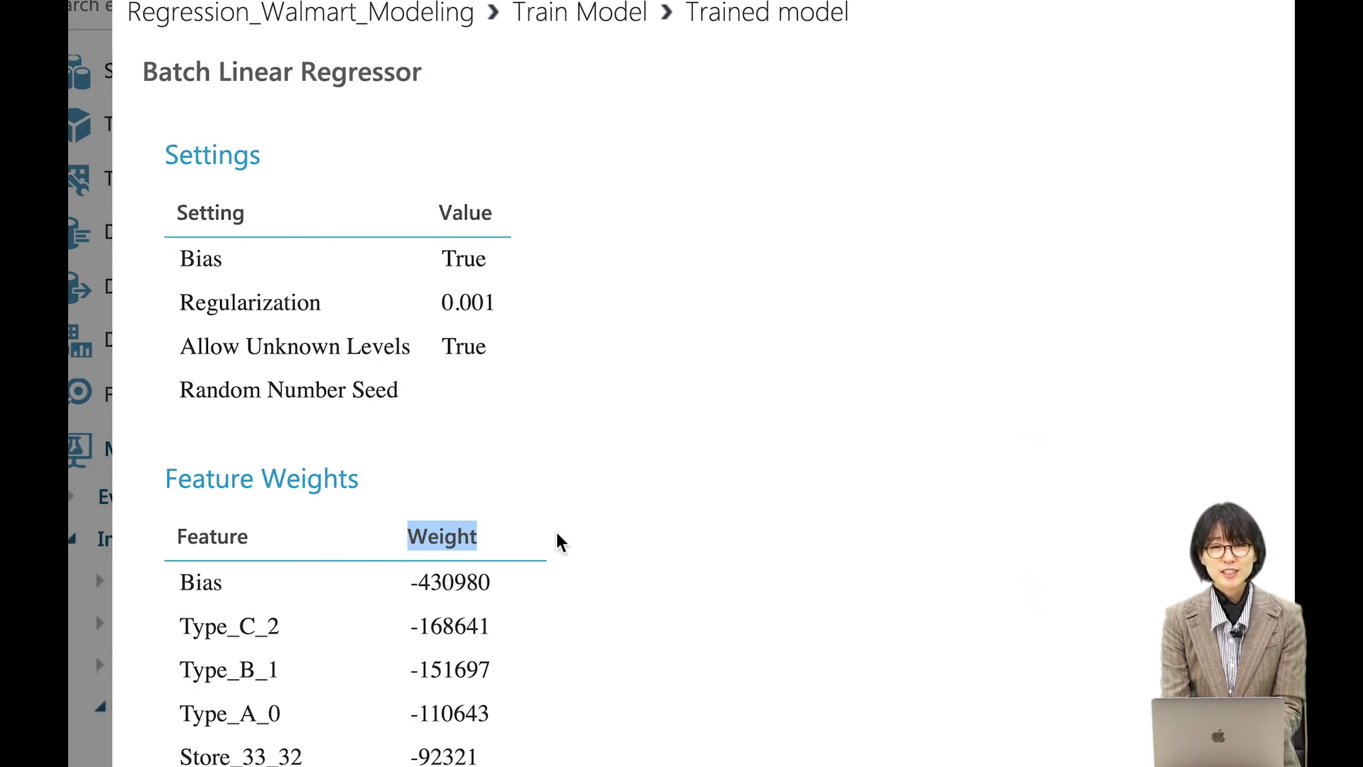
pyautogui.scroll(-5, 557, 543)
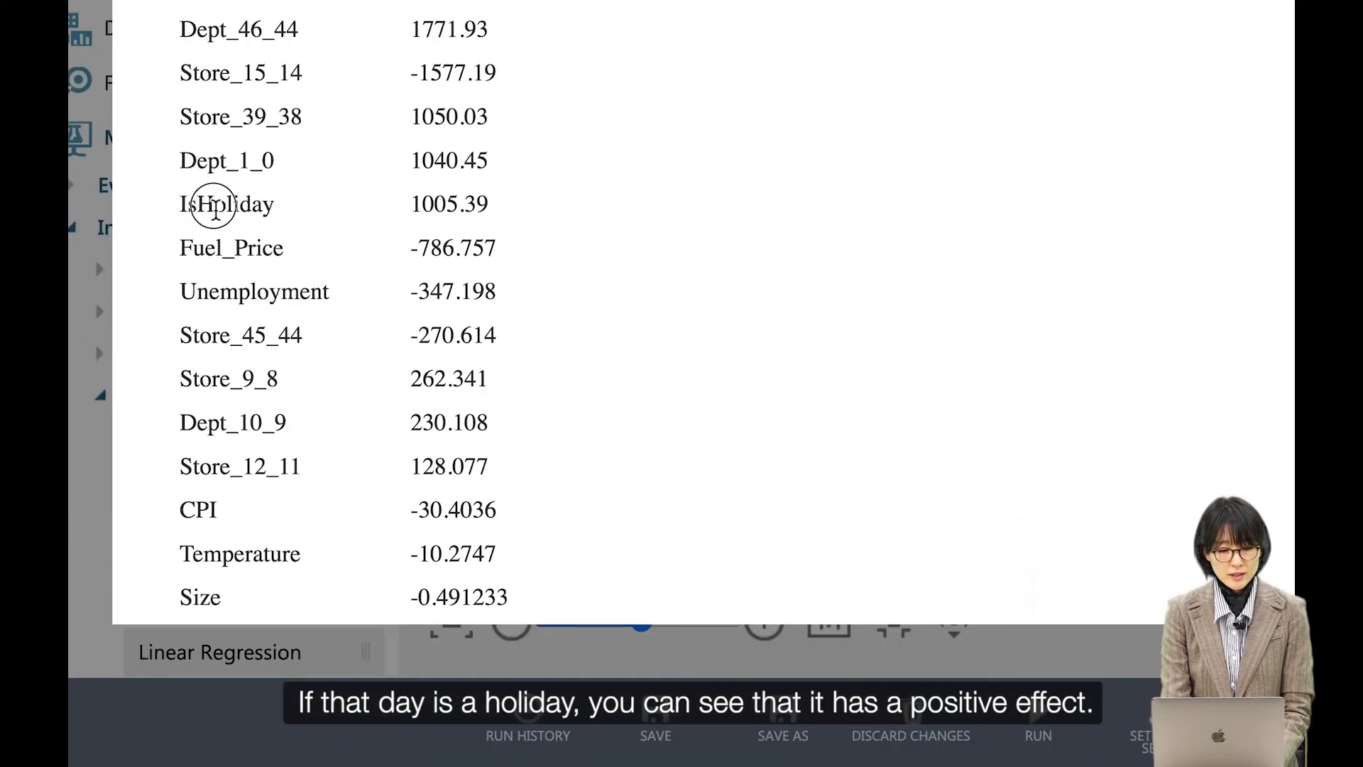
pyautogui.doubleClick(204, 203)
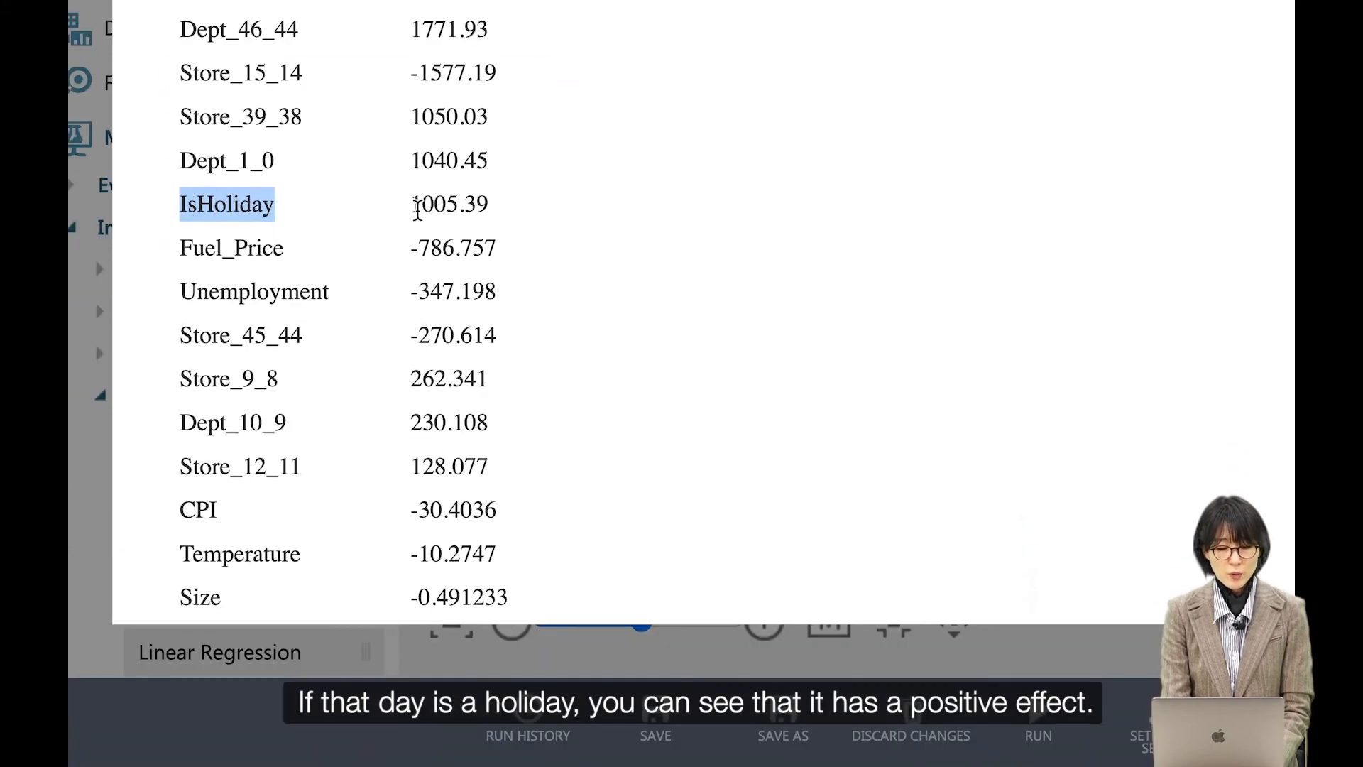
pyautogui.moveTo(414, 206); pyautogui.dragTo(492, 213)
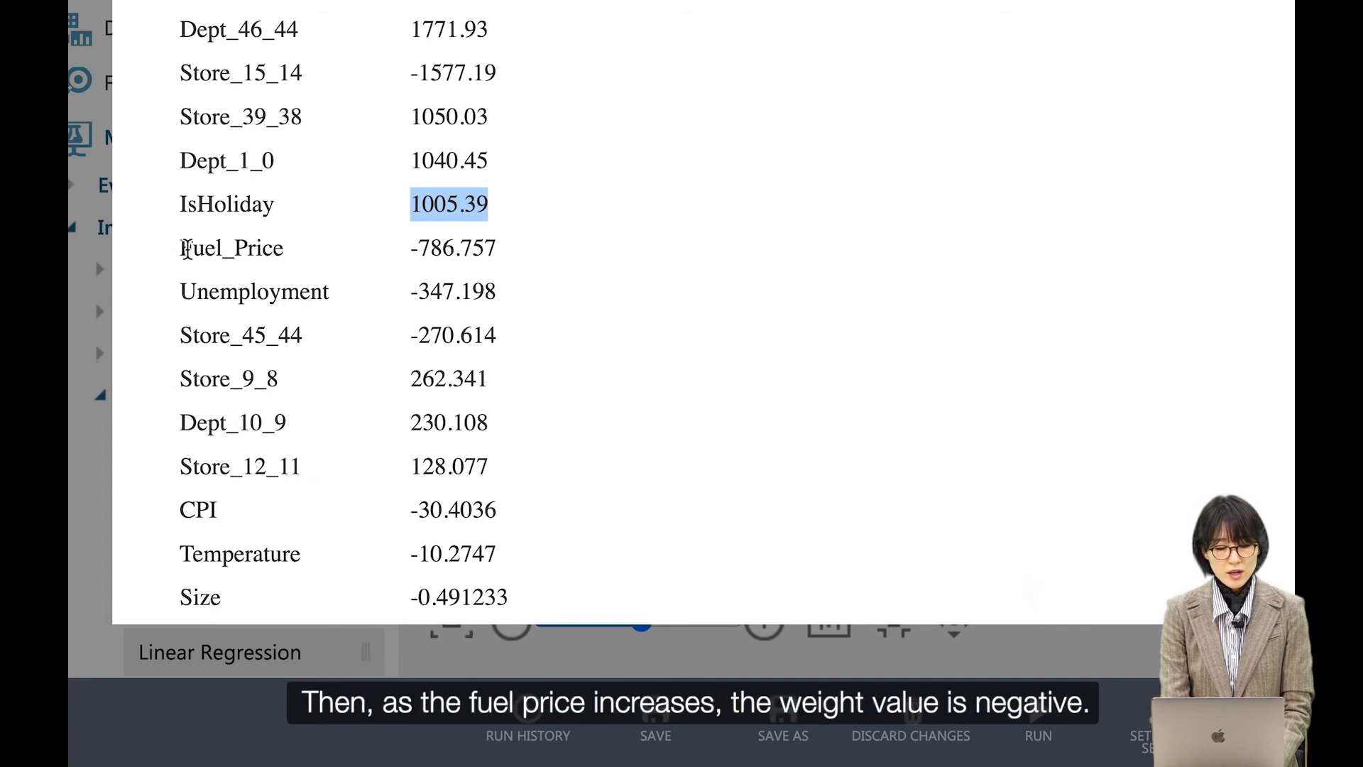
pyautogui.doubleClick(186, 248)
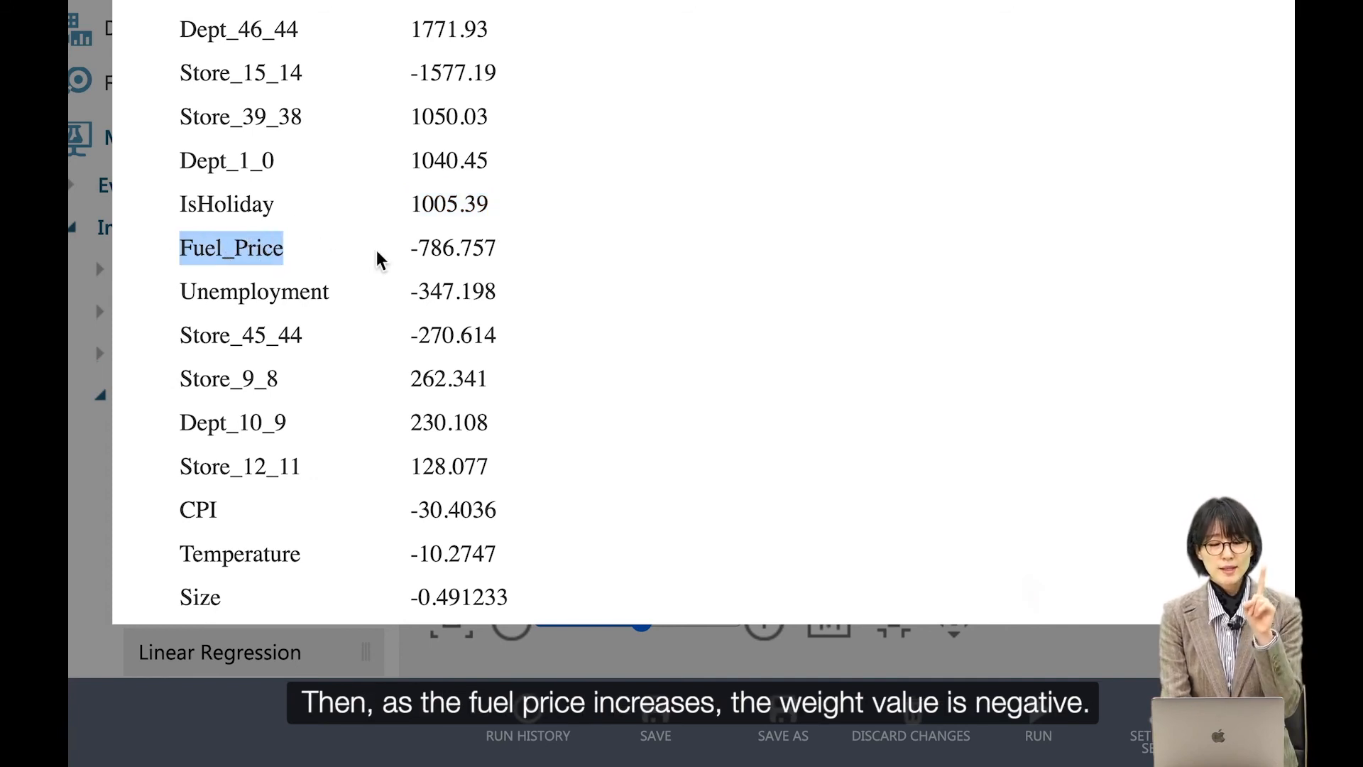
pyautogui.moveTo(414, 257); pyautogui.dragTo(455, 257)
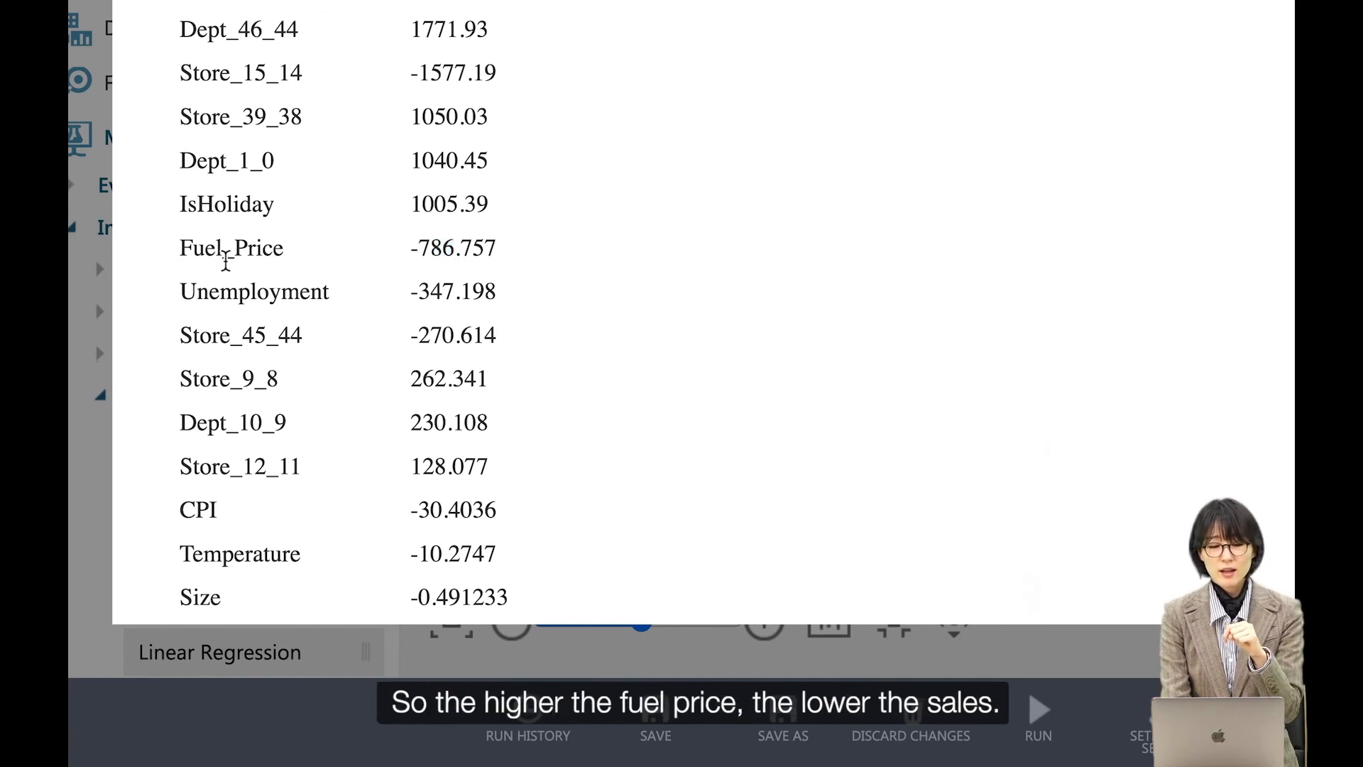
pyautogui.doubleClick(224, 261)
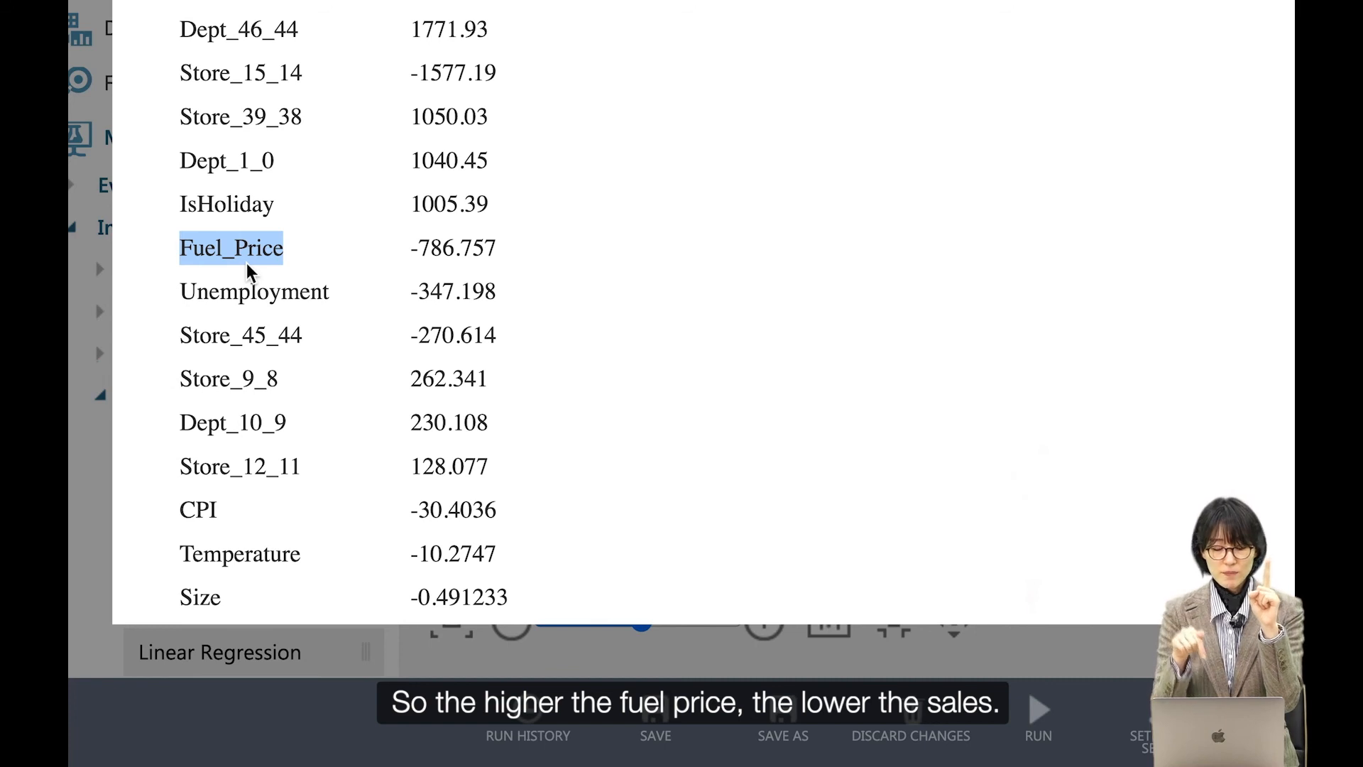
pyautogui.doubleClick(256, 292)
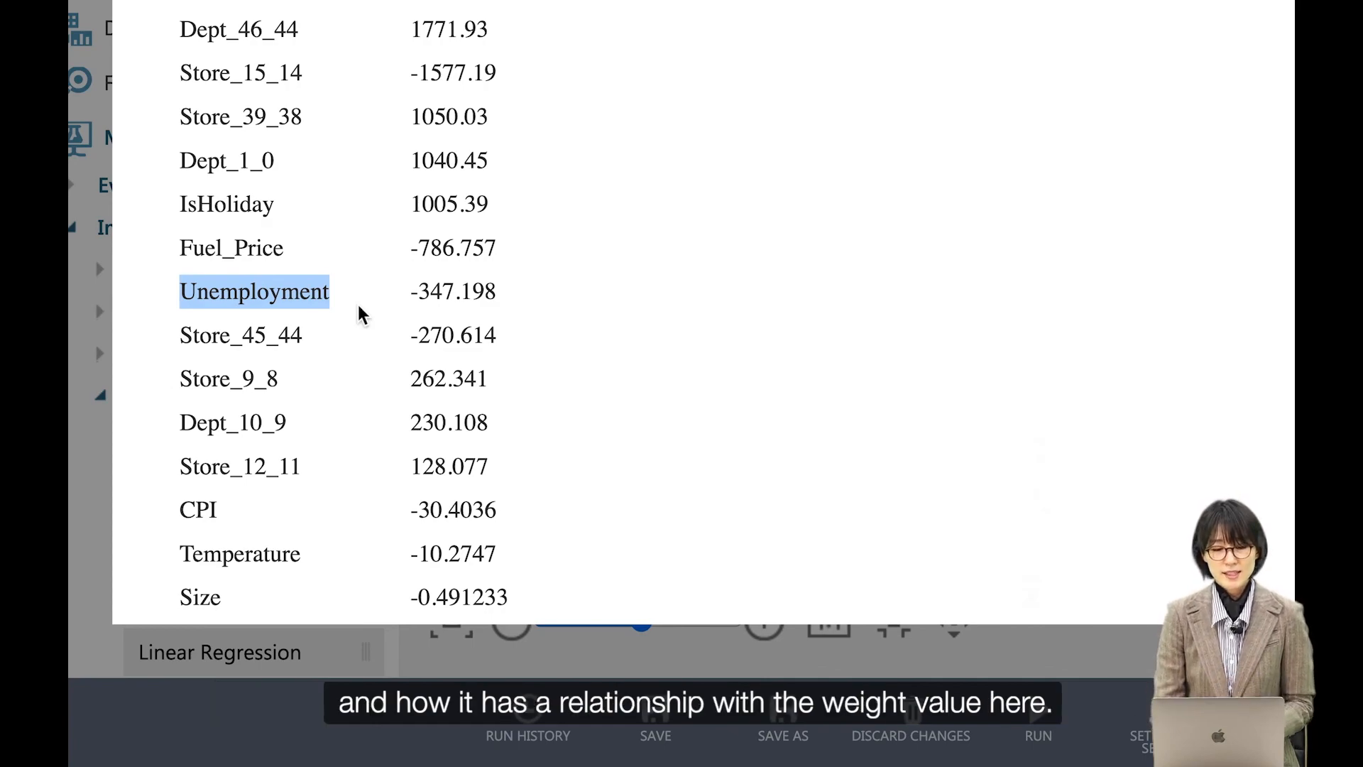
pyautogui.scroll(15, 482, 294)
pyautogui.scroll(15, 477, 291)
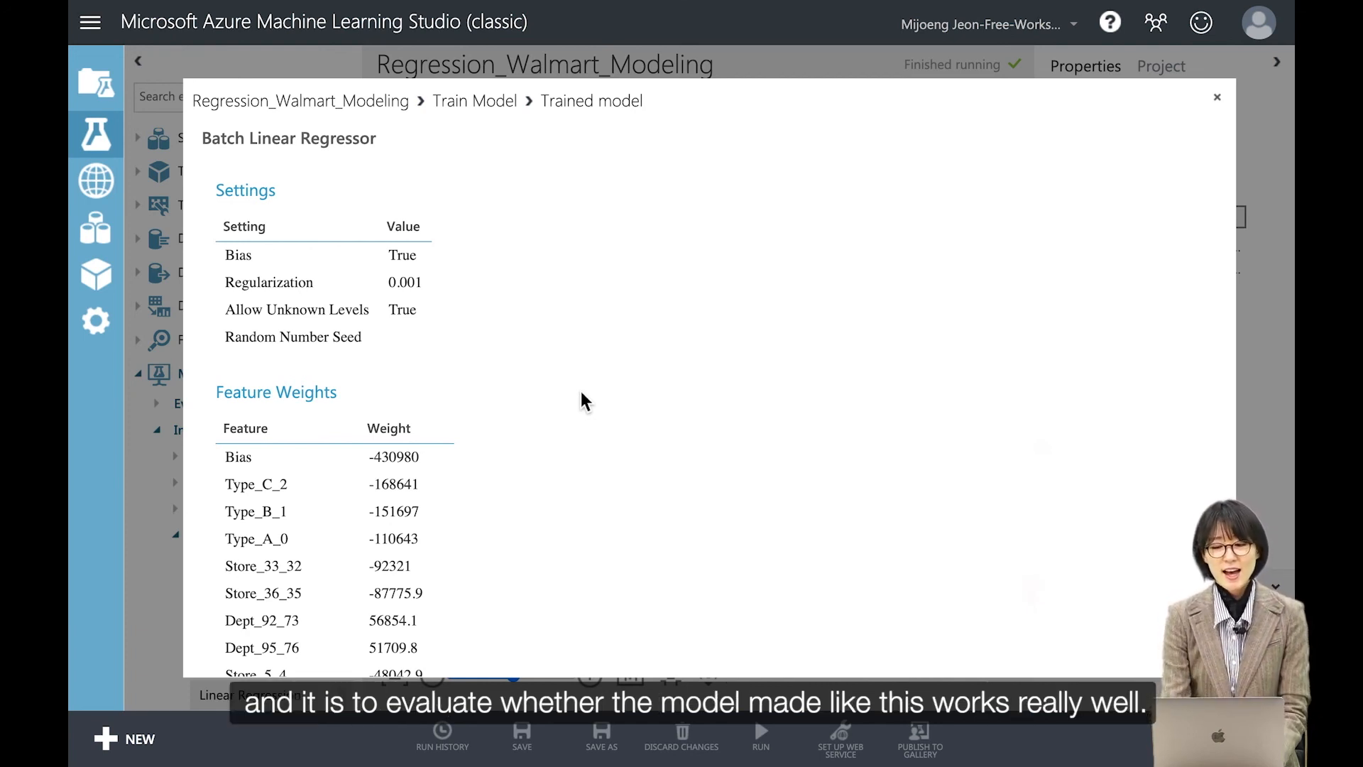
pyautogui.click(1217, 97)
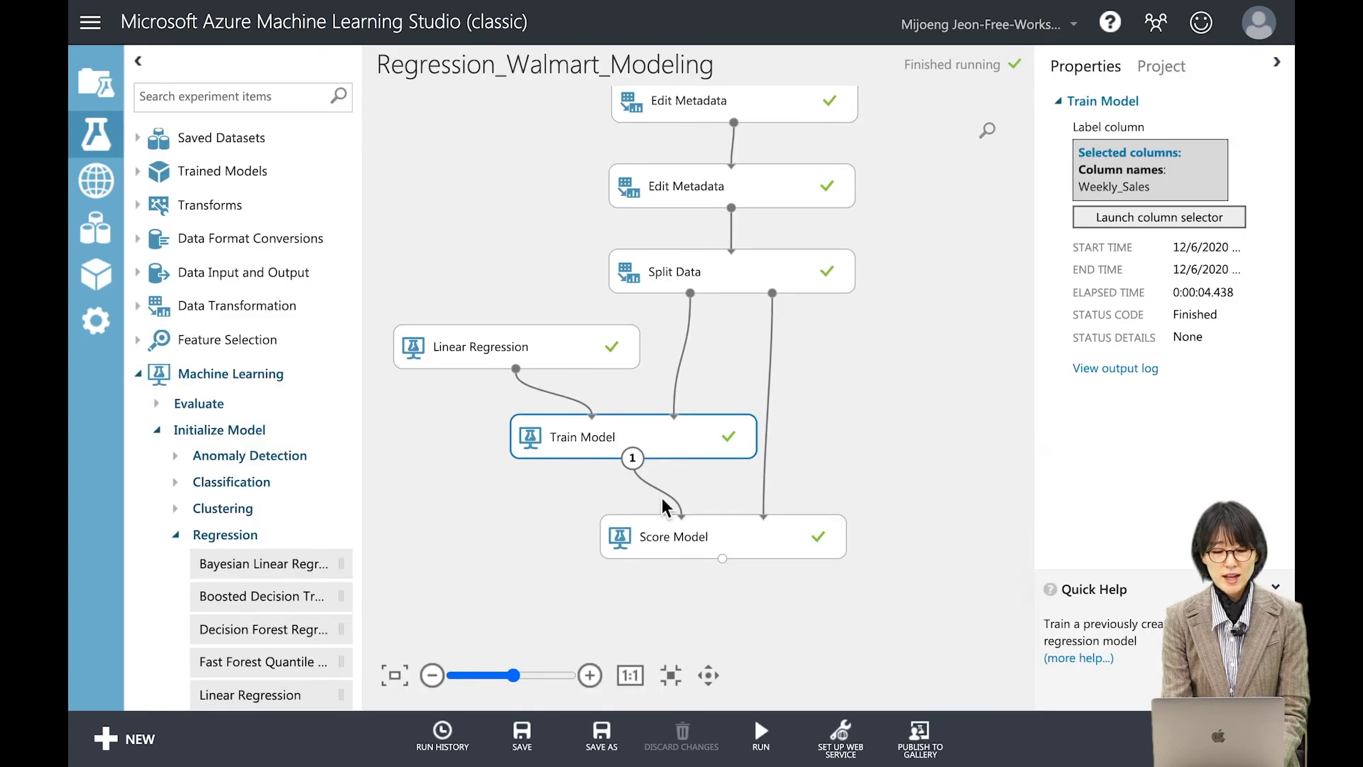
# Step: Visualize the Score Model's scored dataset output
pyautogui.click(687, 556)
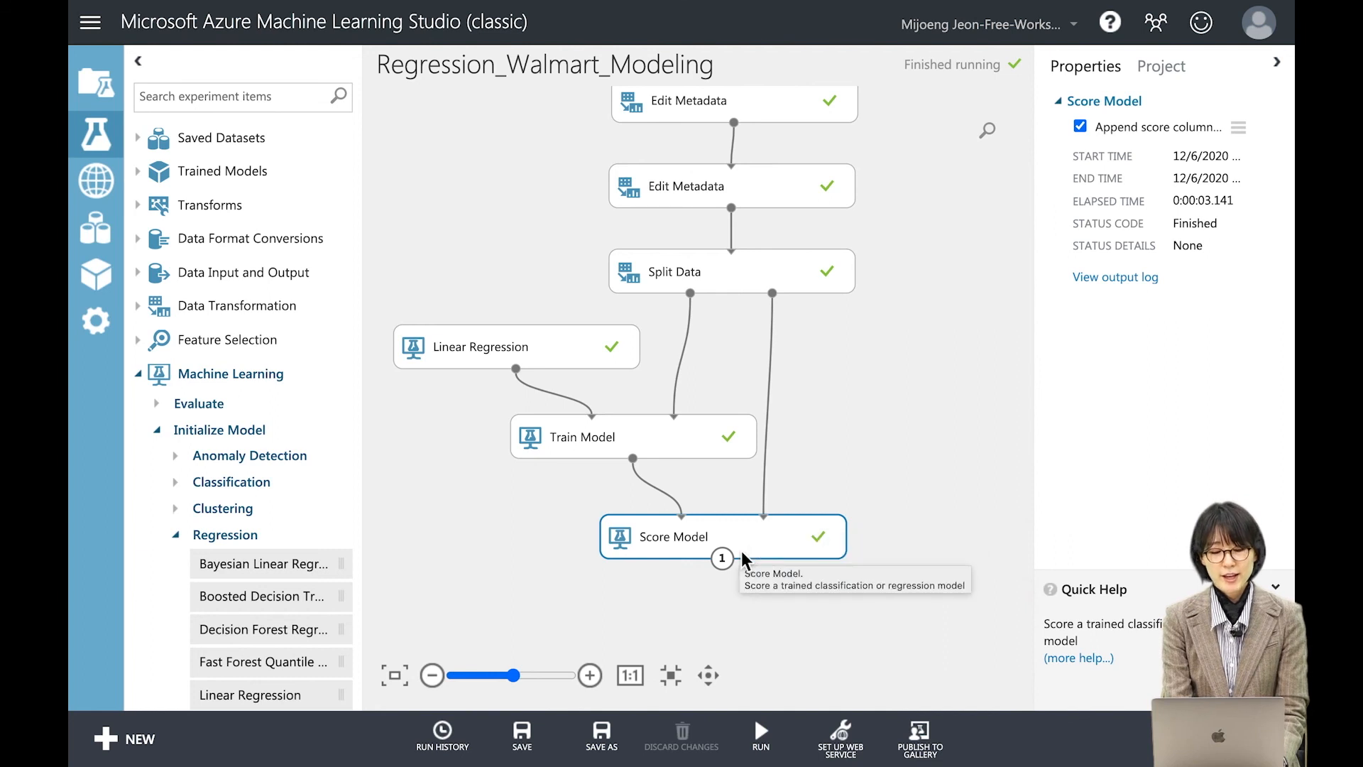
pyautogui.click(721, 561)
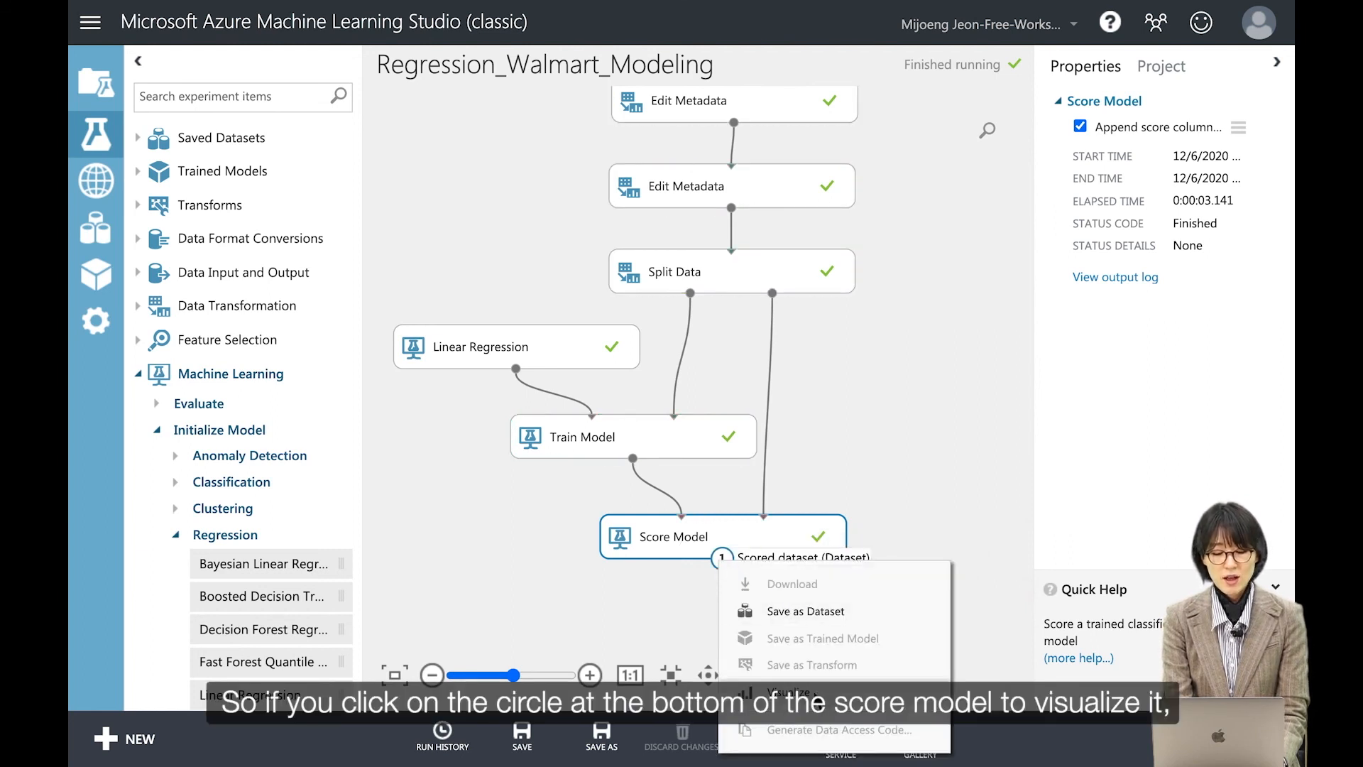
pyautogui.click(815, 692)
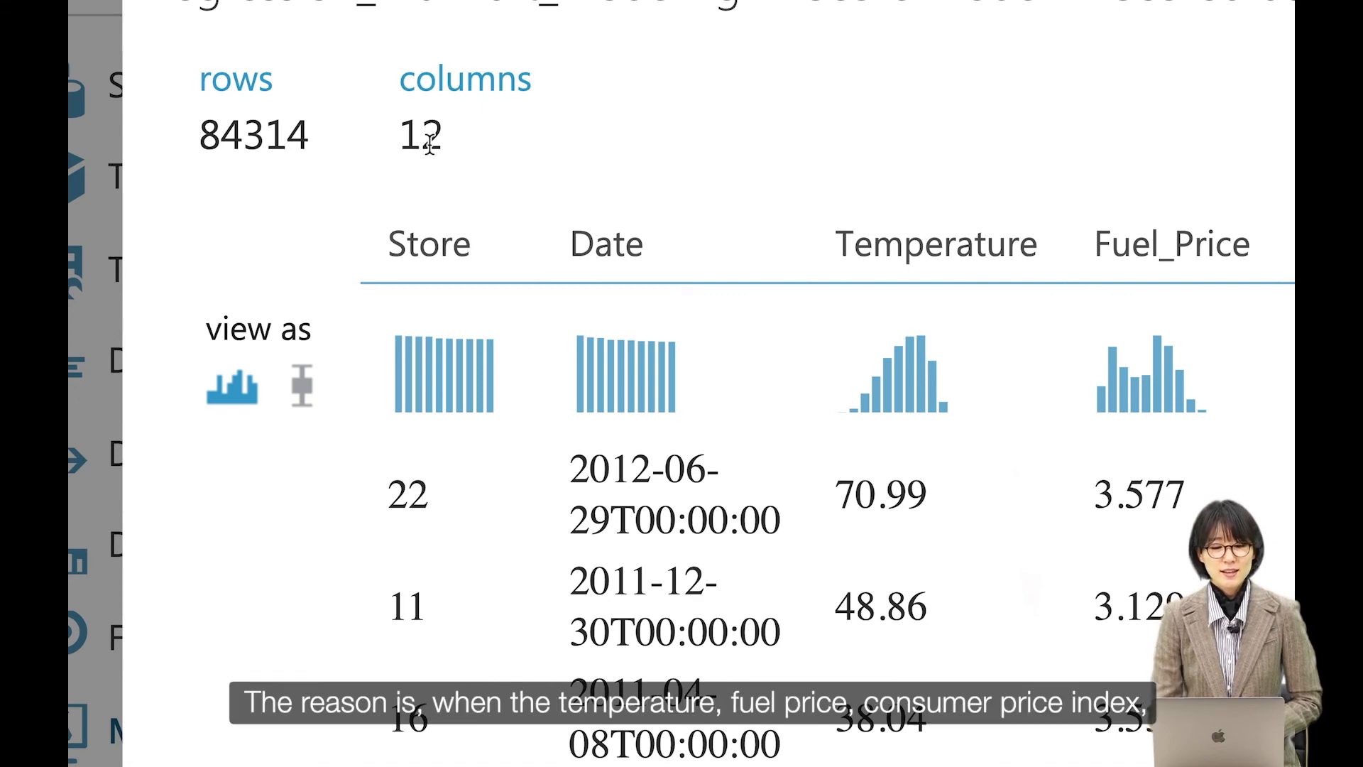
# Step: Scroll across the scored dataset columns to the Scored Labels column and inspect its statistics
pyautogui.hscroll(2, 490, 260)
pyautogui.hscroll(5, 487, 257)
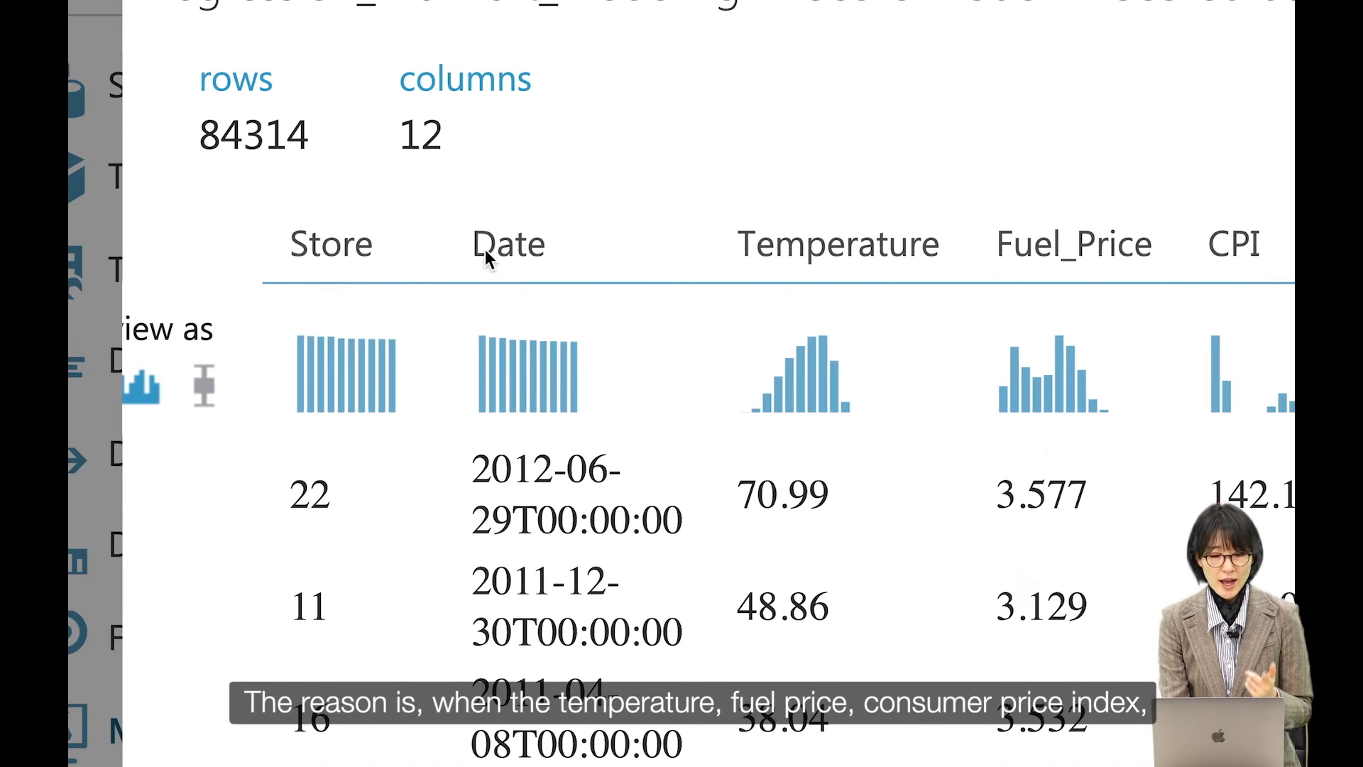
pyautogui.hscroll(12, 546, 260)
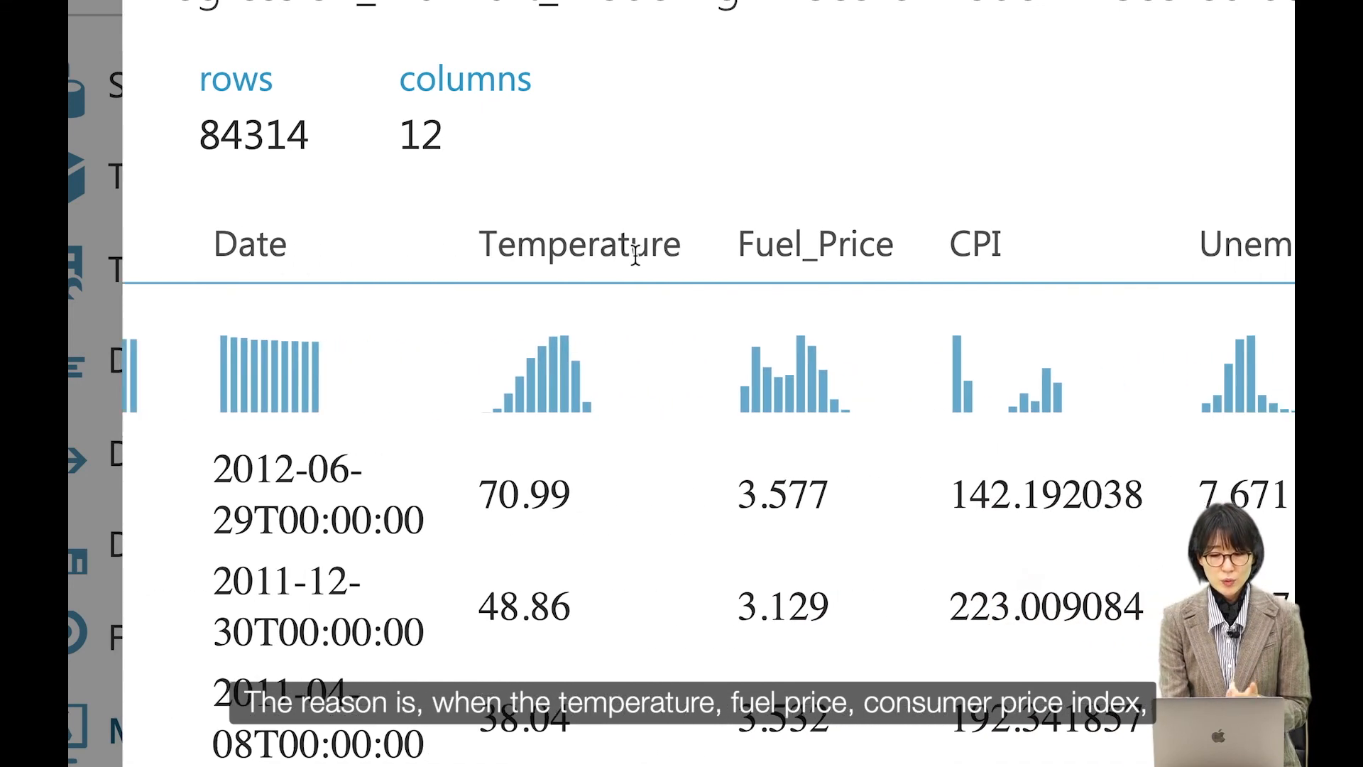
pyautogui.hscroll(18, 771, 252)
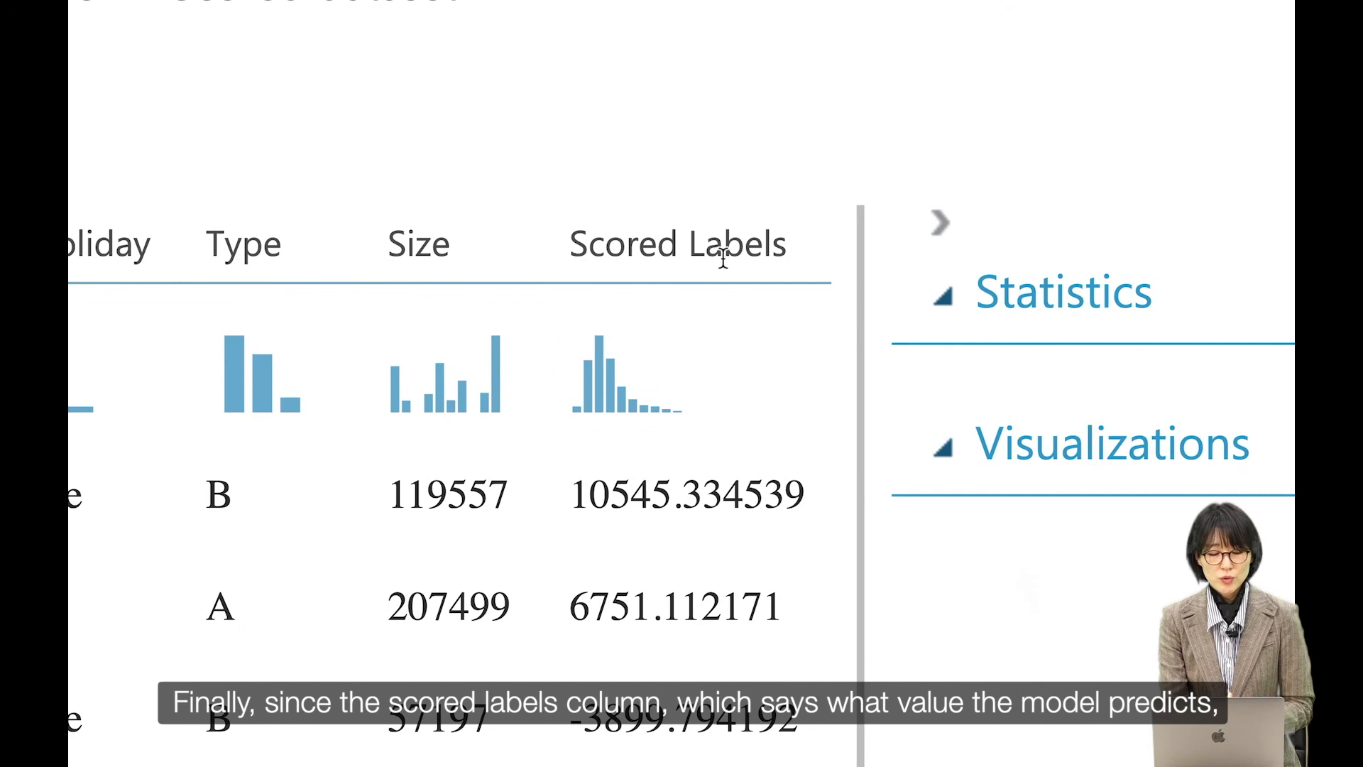
pyautogui.moveTo(568, 250); pyautogui.dragTo(791, 263)
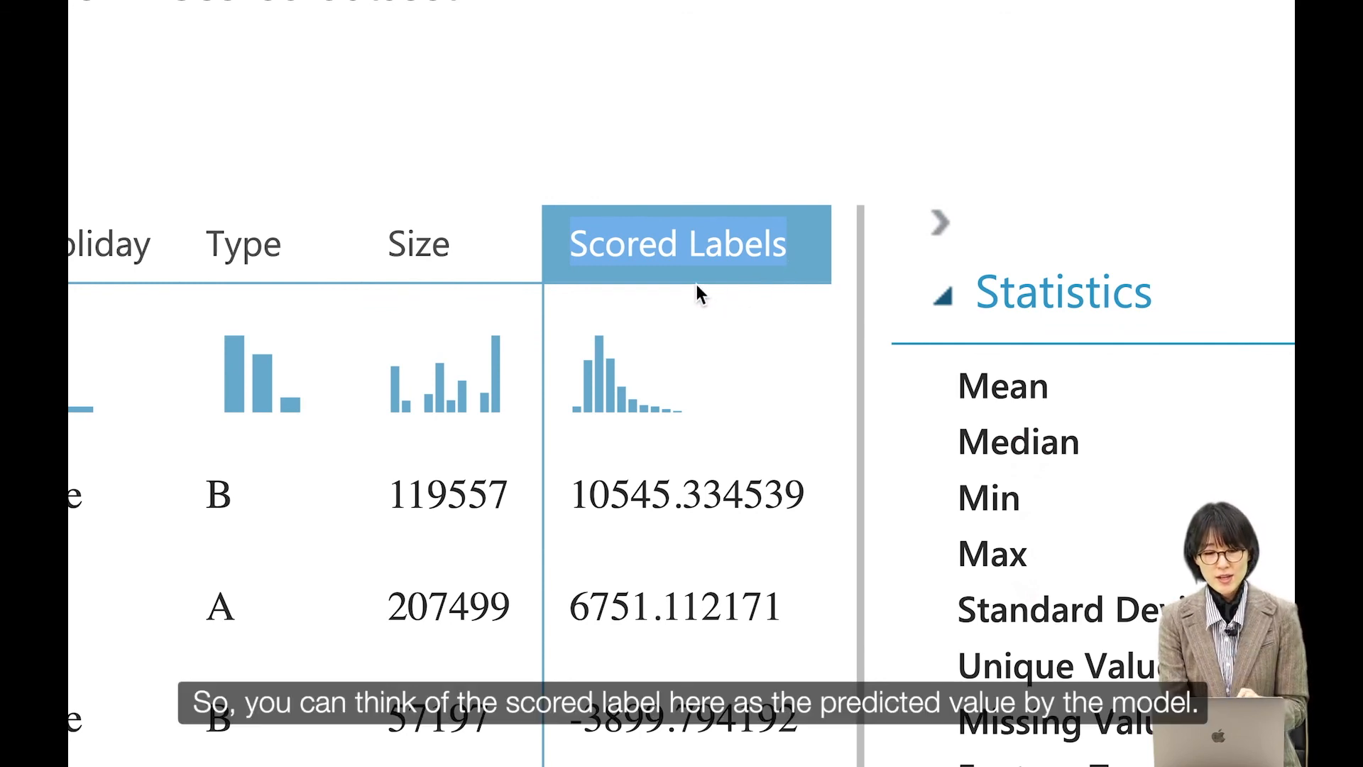
# Step: Compare the Weekly_Sales values with the Scored Labels predictions row by row down the table
pyautogui.hscroll(-1, 696, 284)
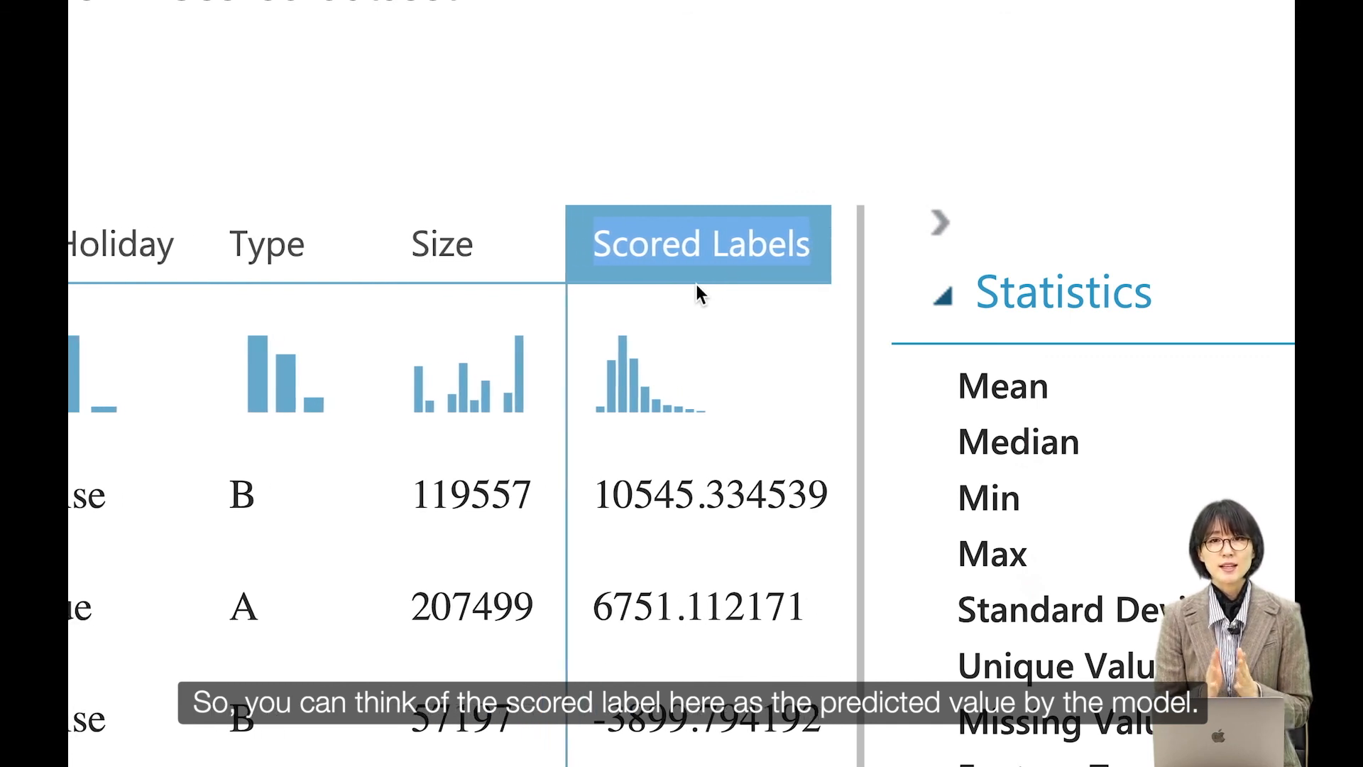
pyautogui.hscroll(-3, 689, 181)
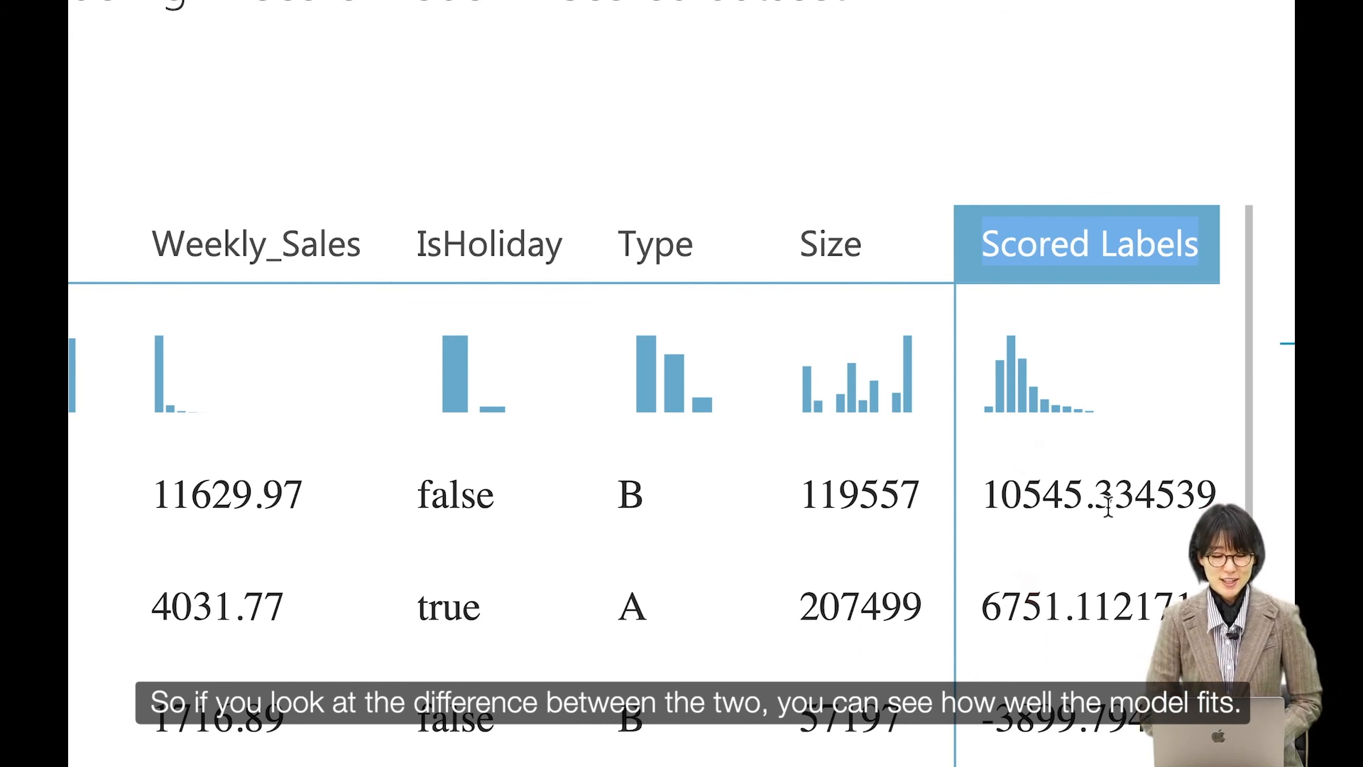
pyautogui.scroll(-3, 1108, 506)
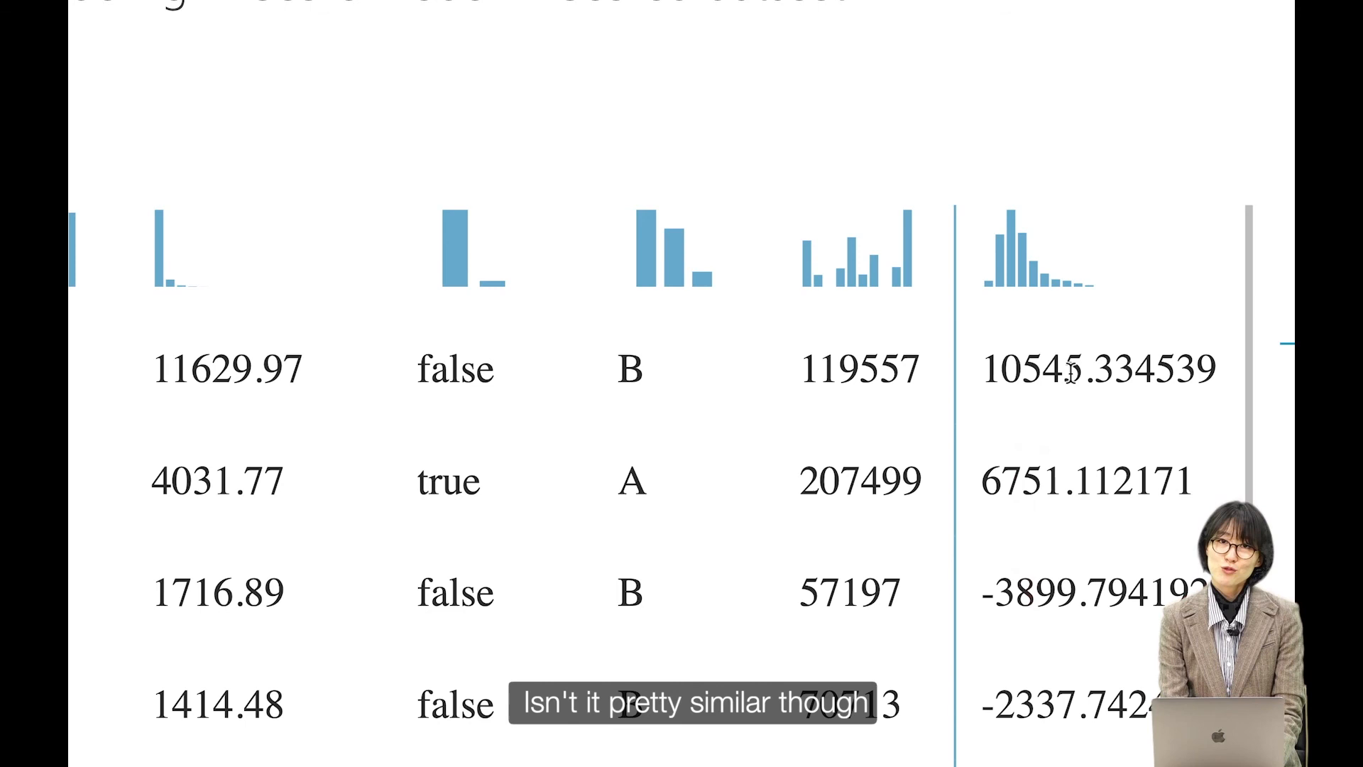
pyautogui.scroll(-2, 279, 416)
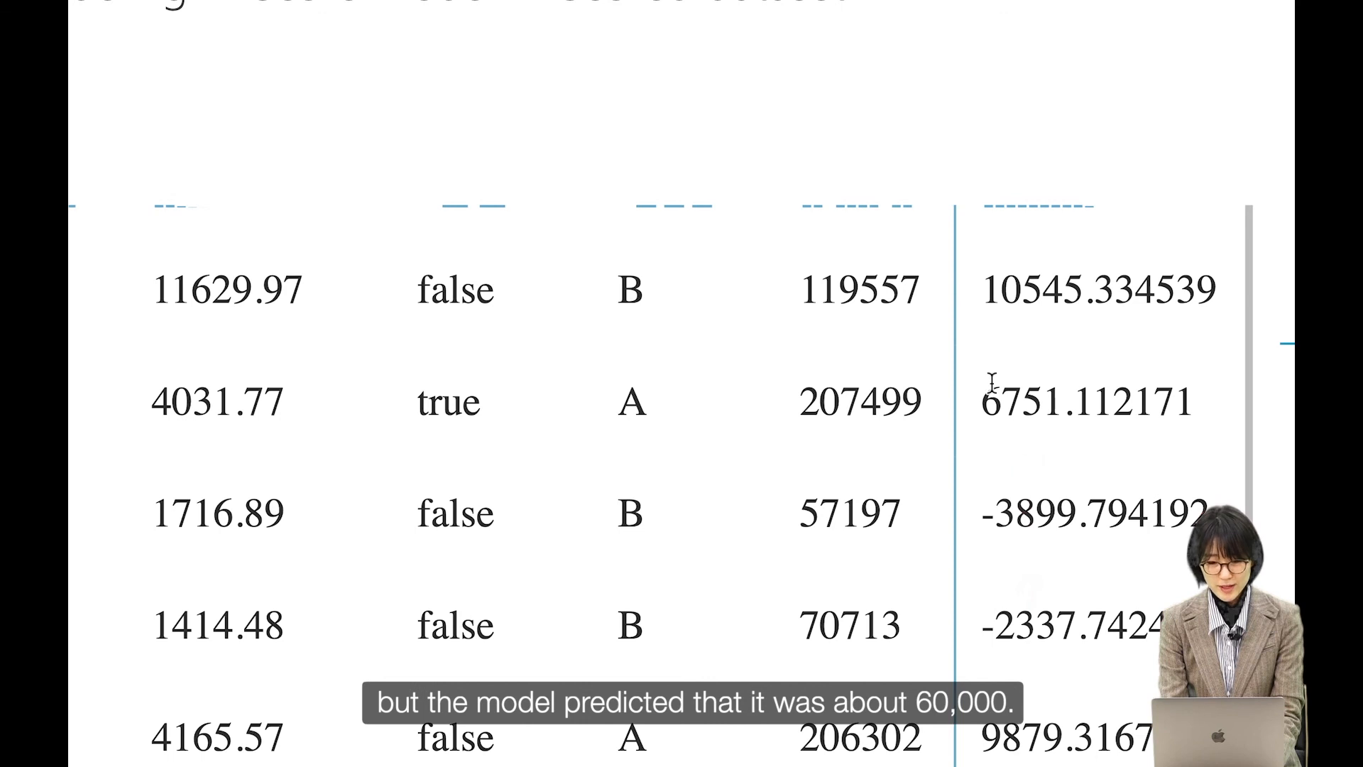
pyautogui.scroll(-2, 484, 534)
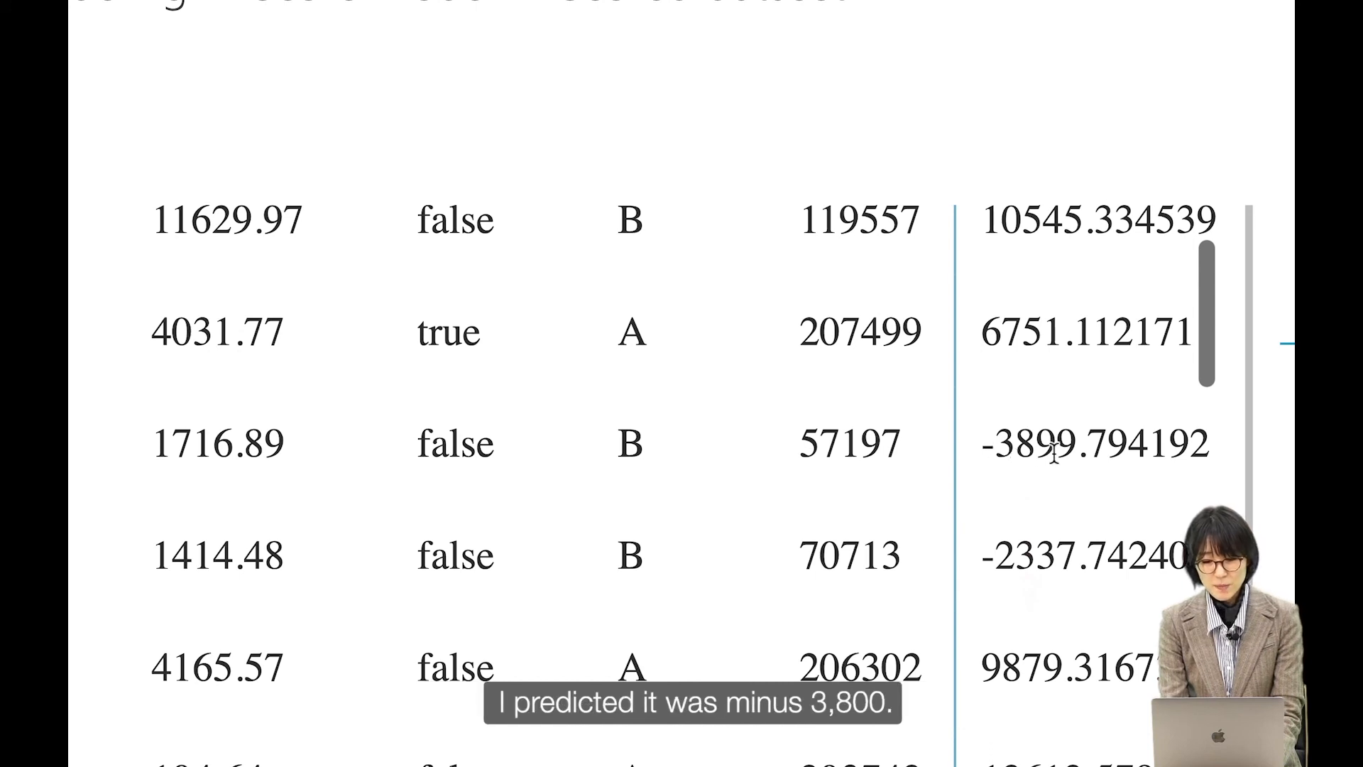
pyautogui.scroll(-2, 1047, 463)
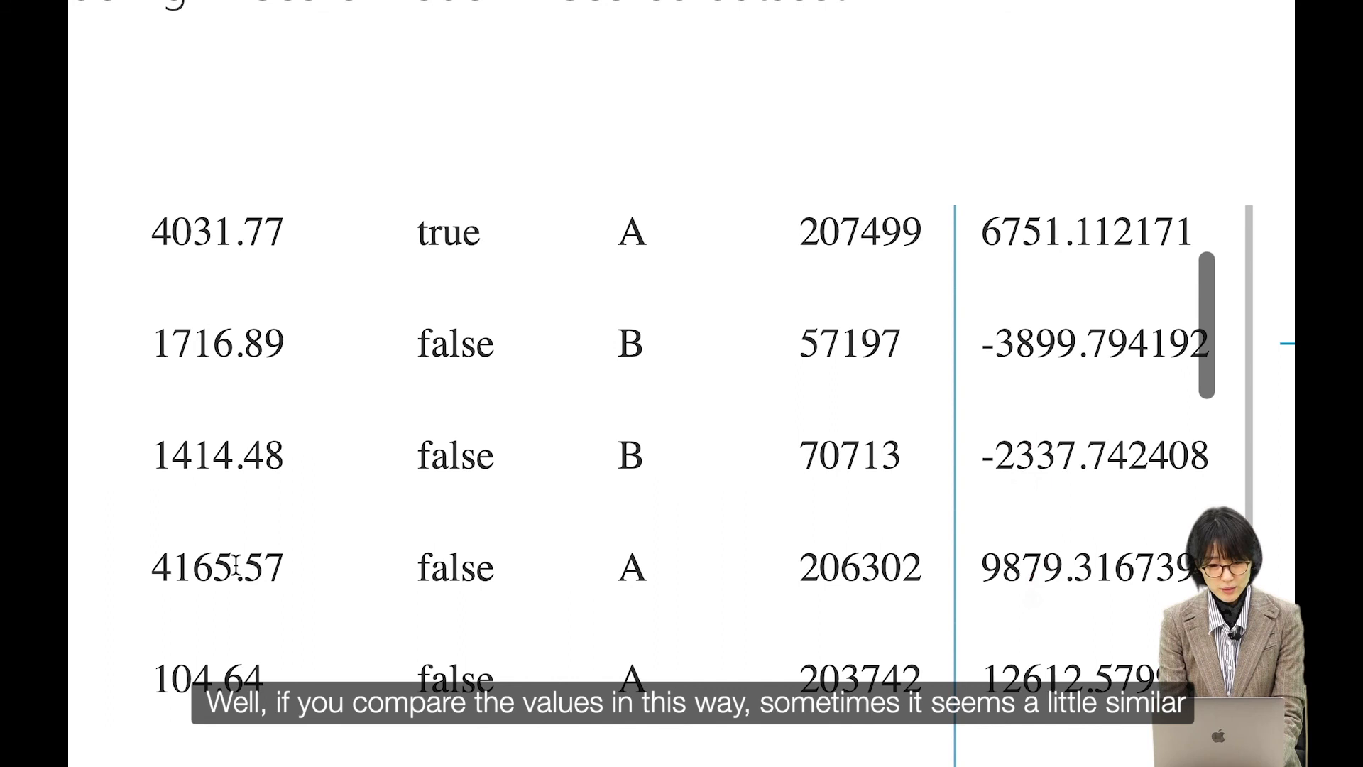
pyautogui.scroll(-2, 951, 551)
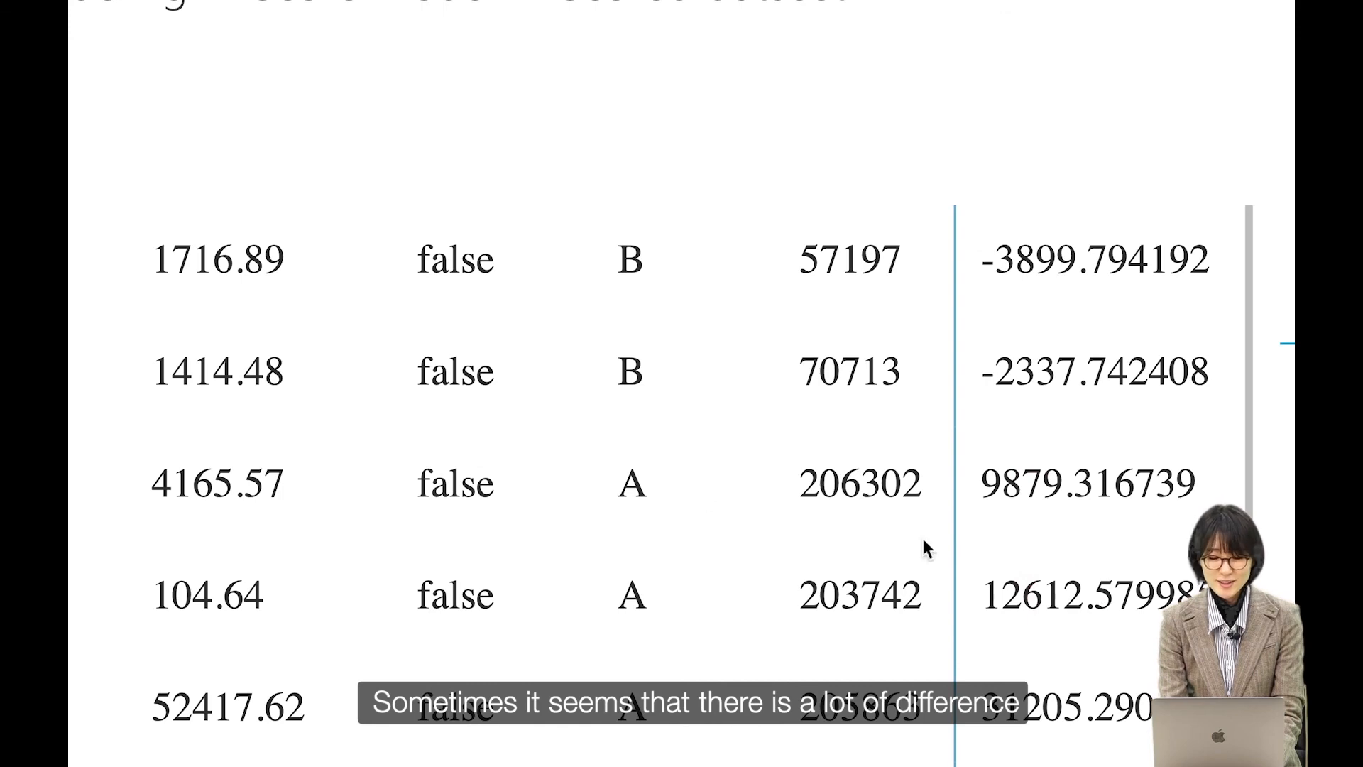
pyautogui.scroll(-5, 287, 596)
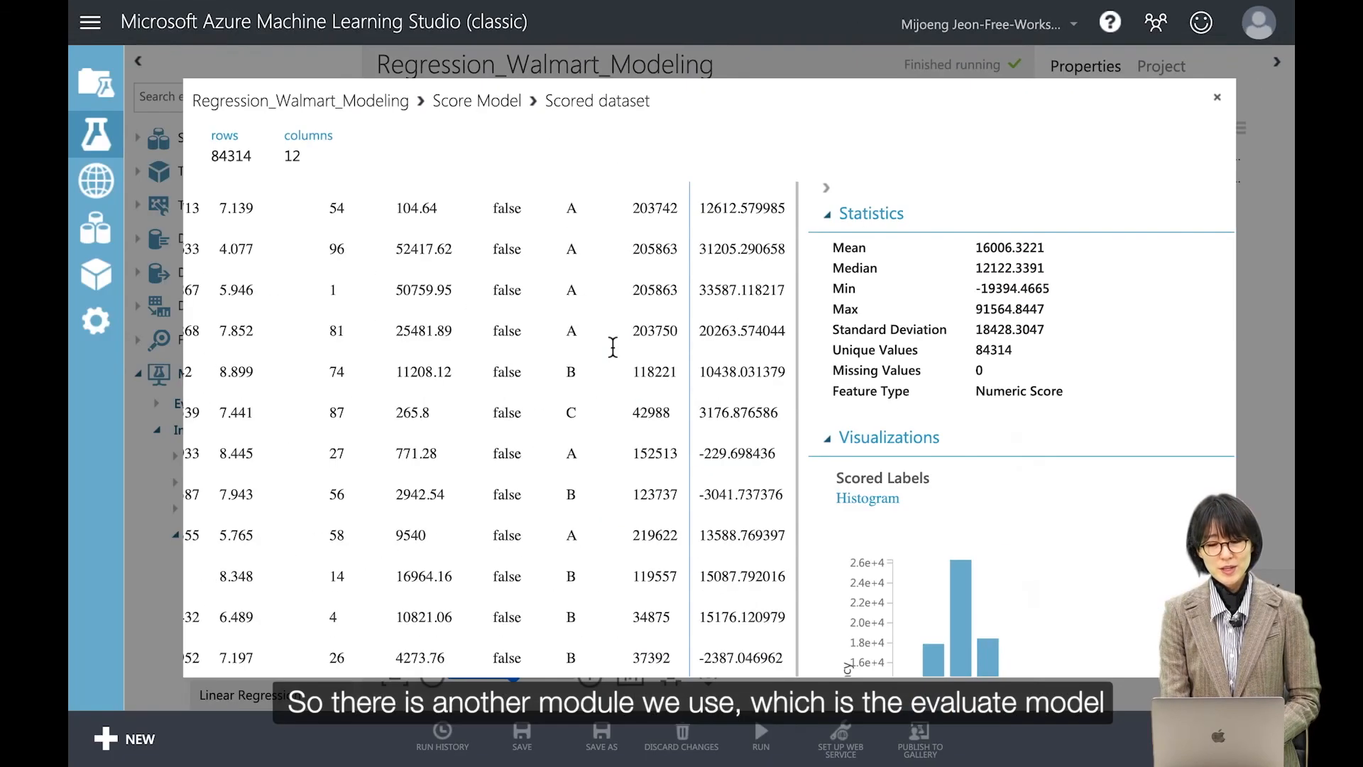
# Step: Add an Evaluate Model module beneath Score Model and connect the Score Model's scored dataset output to it
pyautogui.click(1217, 99)
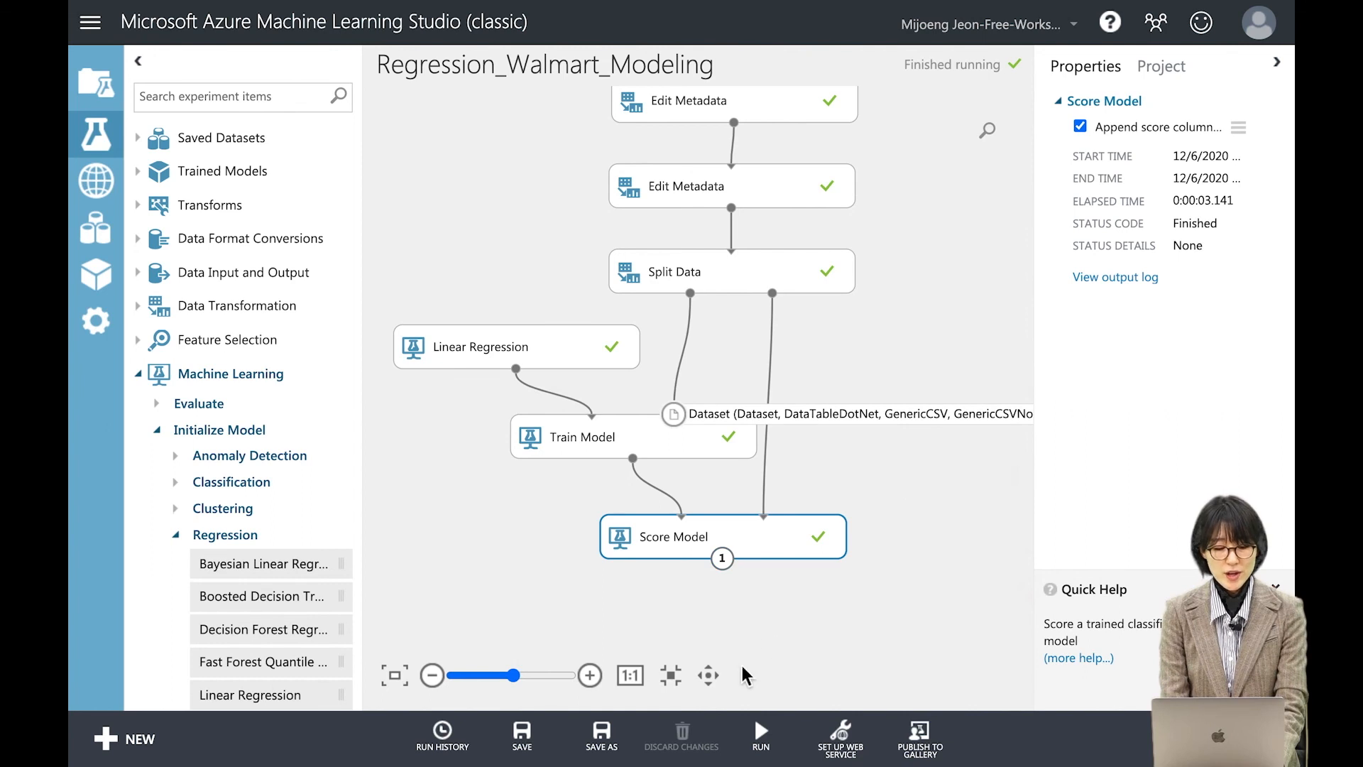
pyautogui.click(707, 675)
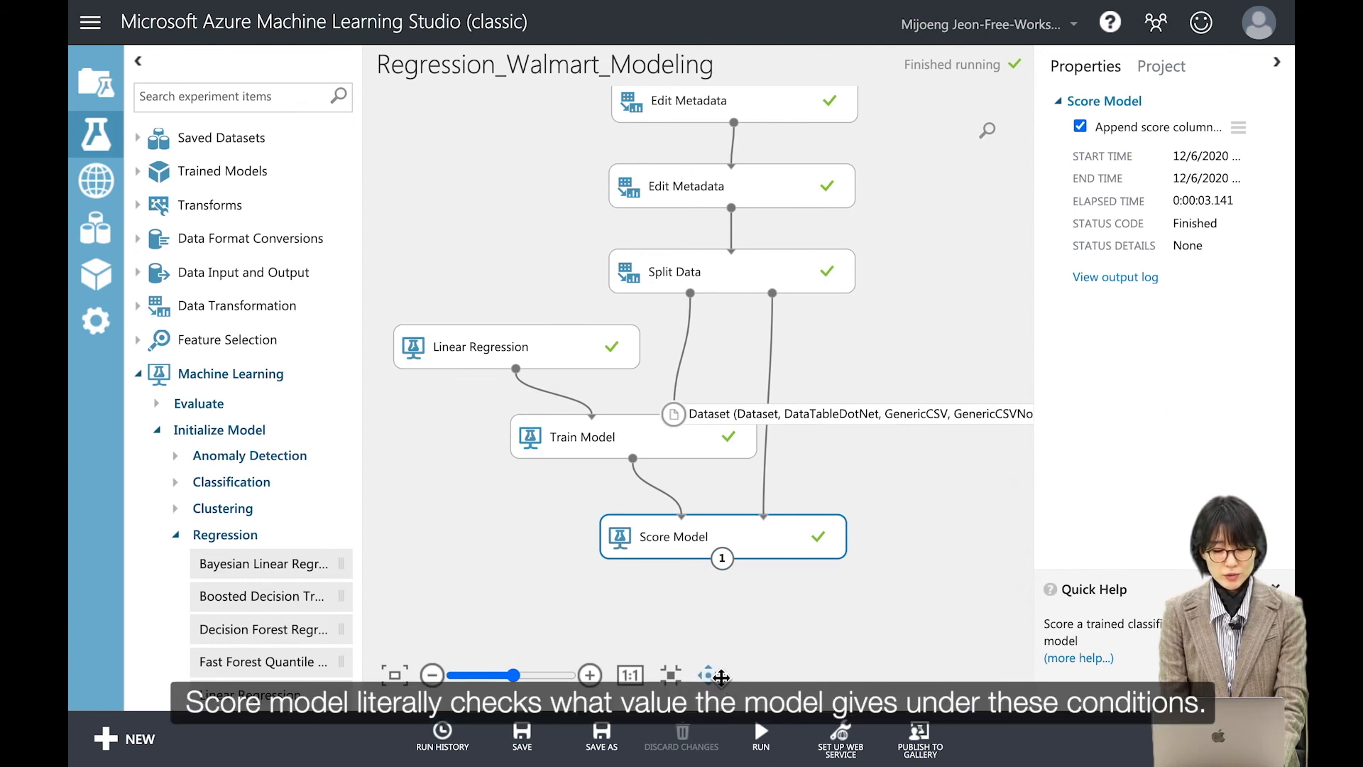
pyautogui.moveTo(812, 587); pyautogui.dragTo(808, 473)
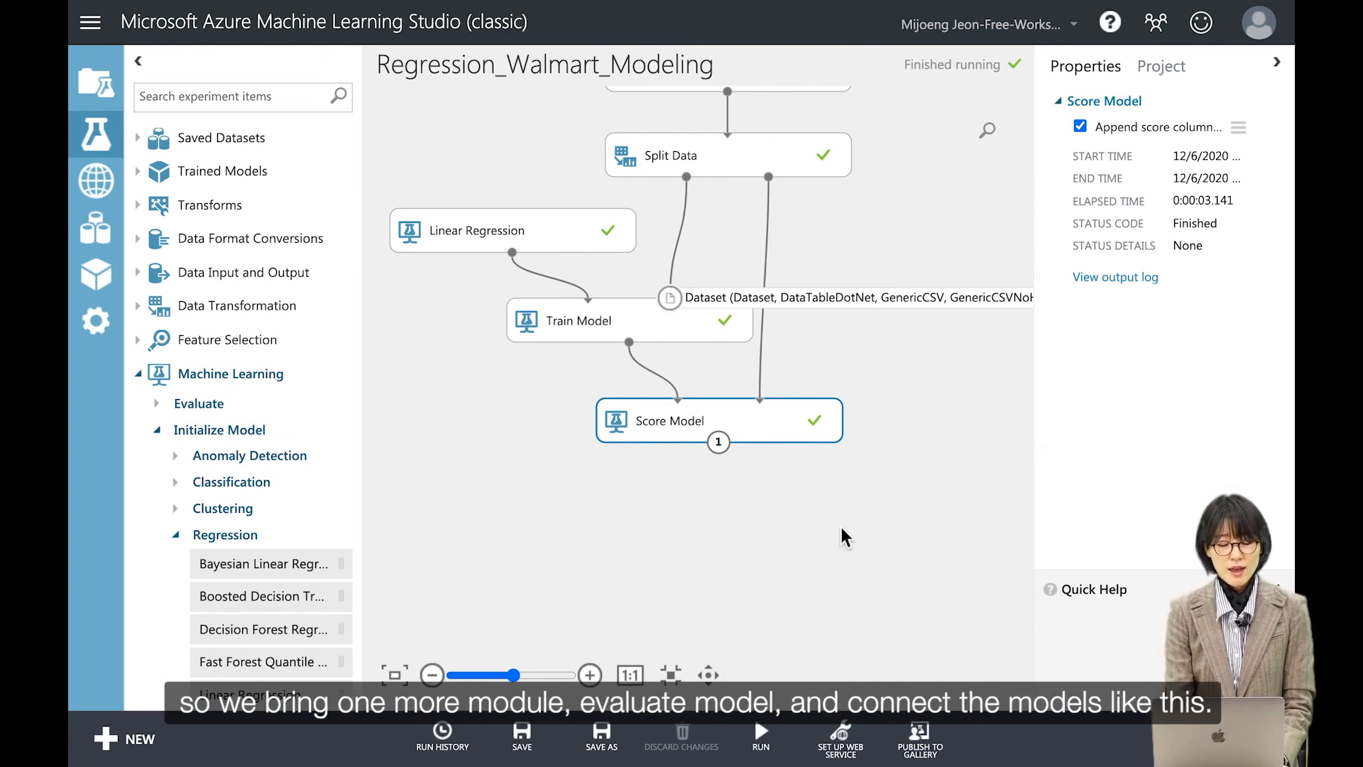
pyautogui.click(186, 406)
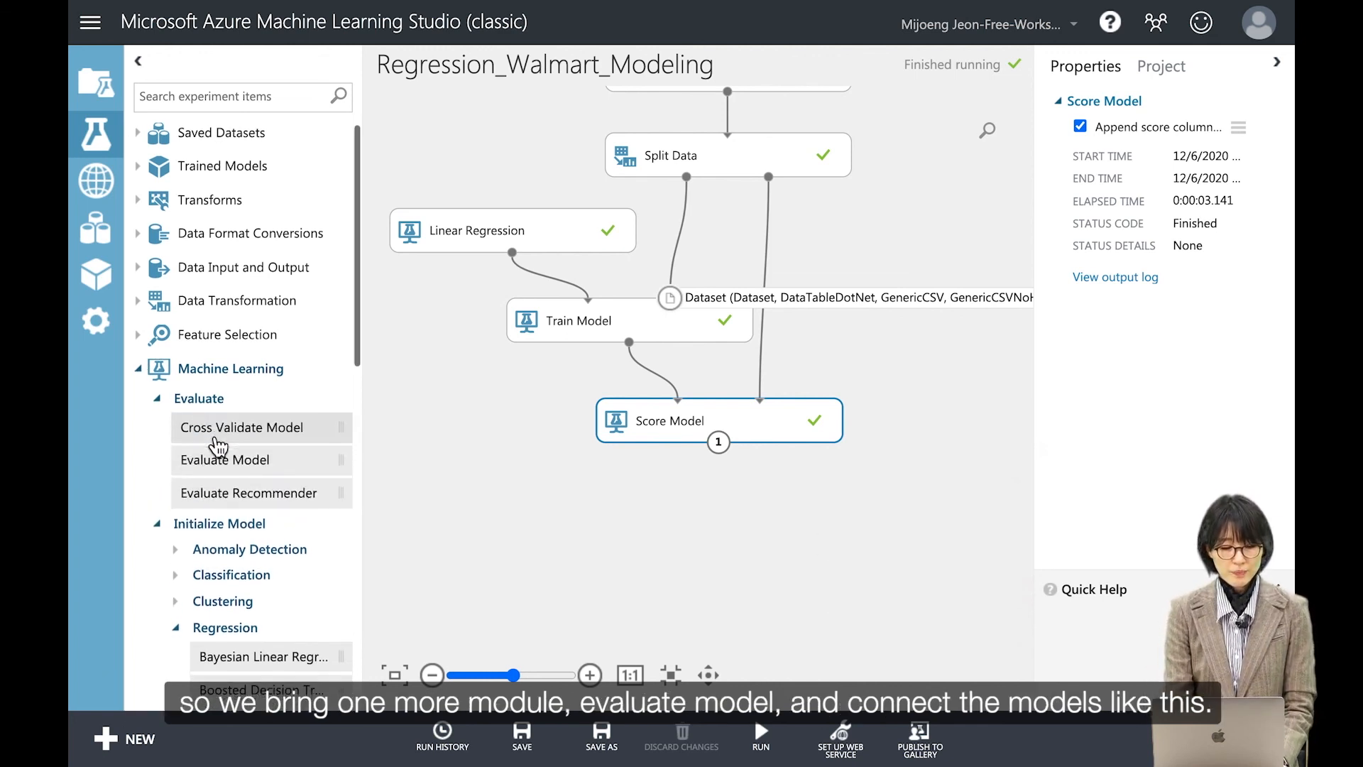
pyautogui.scroll(-1, 213, 433)
pyautogui.moveTo(248, 435); pyautogui.dragTo(785, 520)
pyautogui.moveTo(719, 442); pyautogui.dragTo(747, 501)
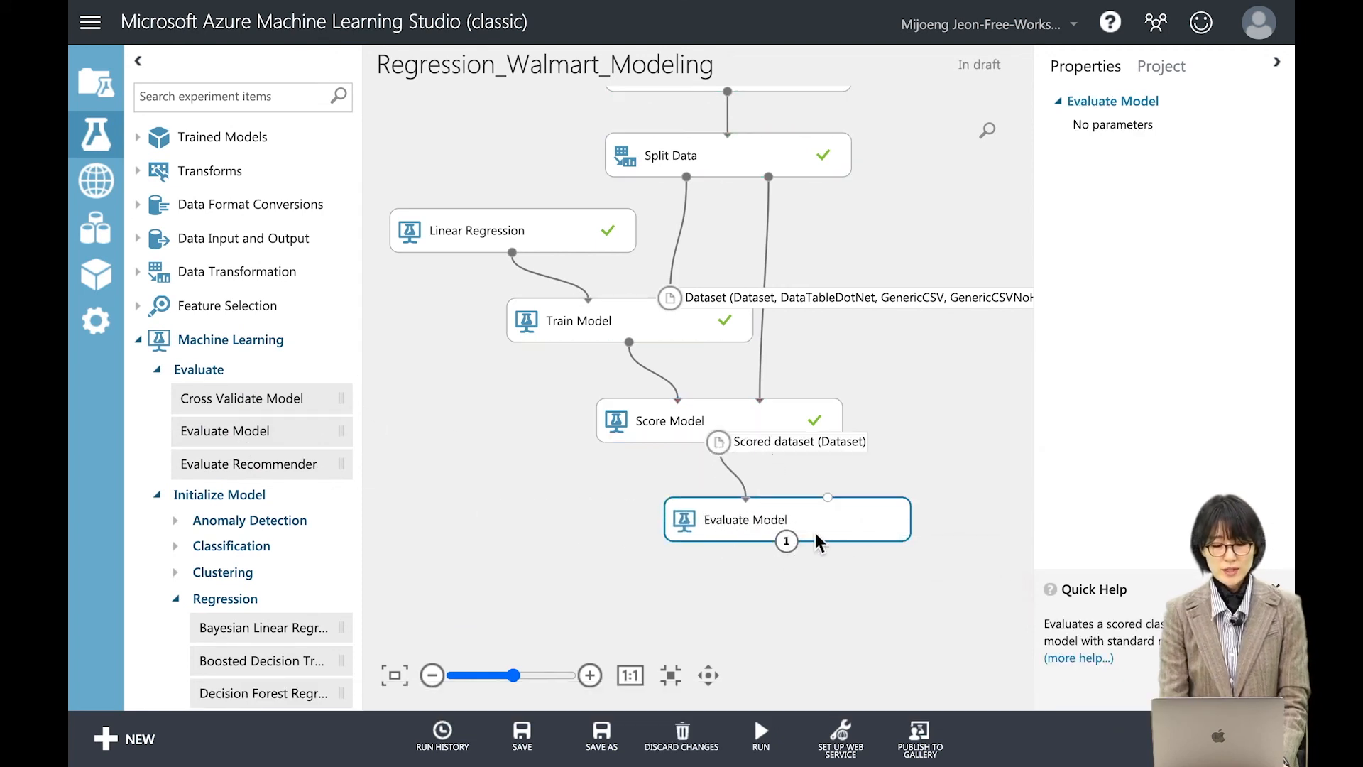
# Step: Run the selected Evaluate Model module and visualize its evaluation results
pyautogui.rightClick(775, 511)
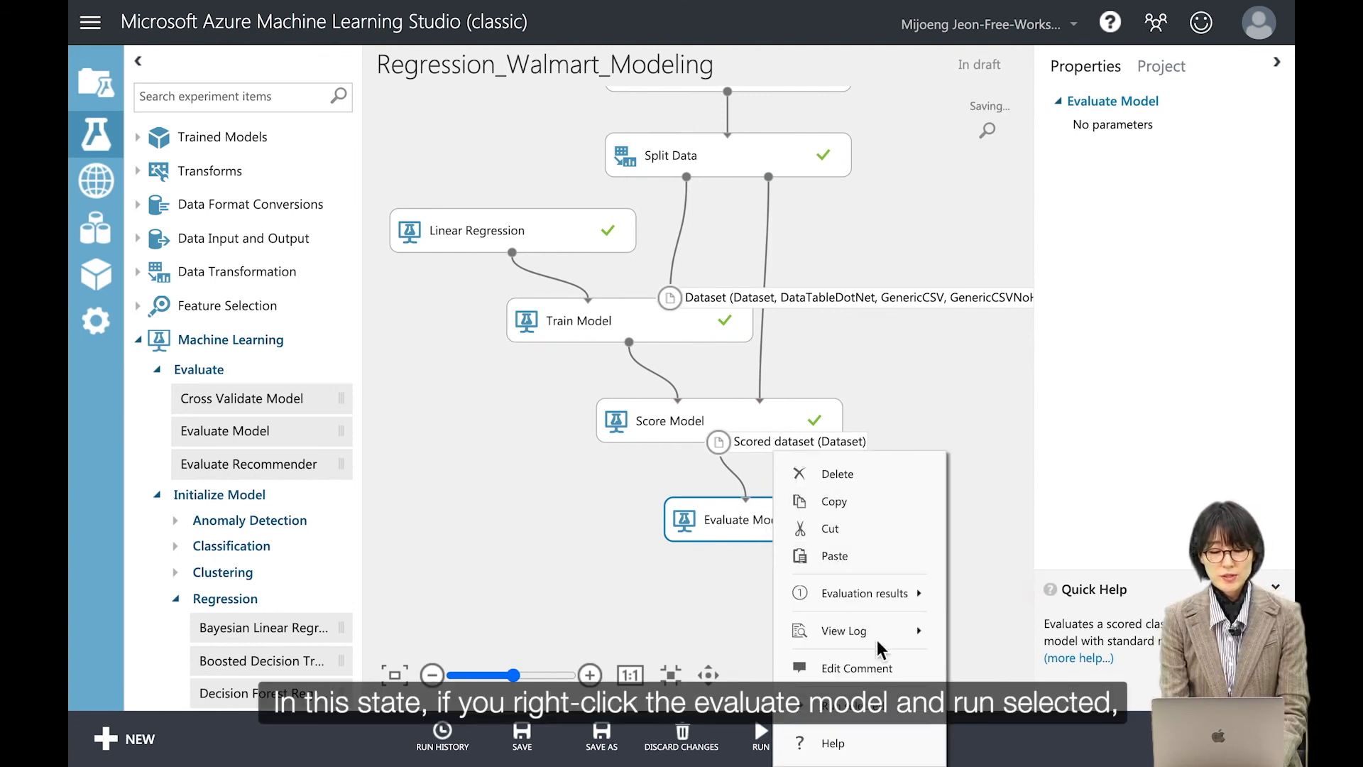
pyautogui.click(887, 704)
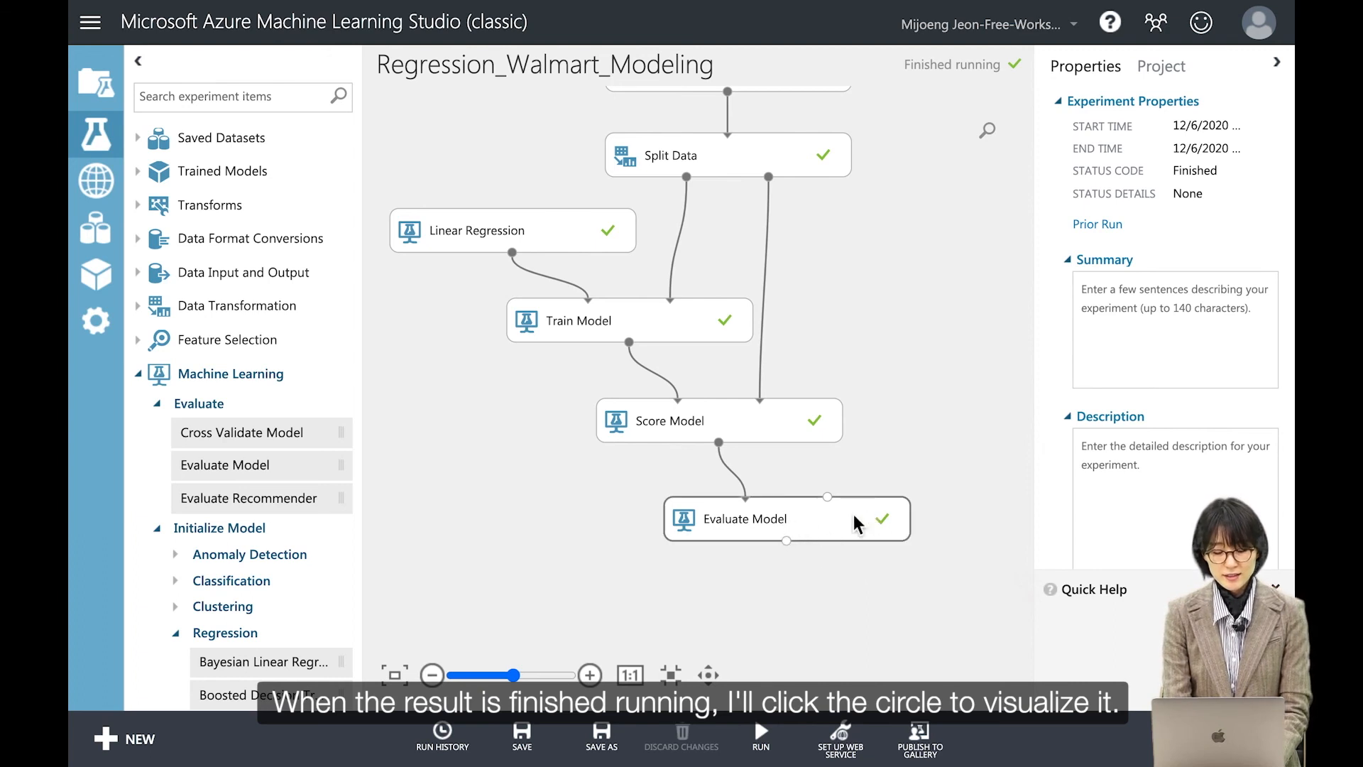
pyautogui.click(788, 541)
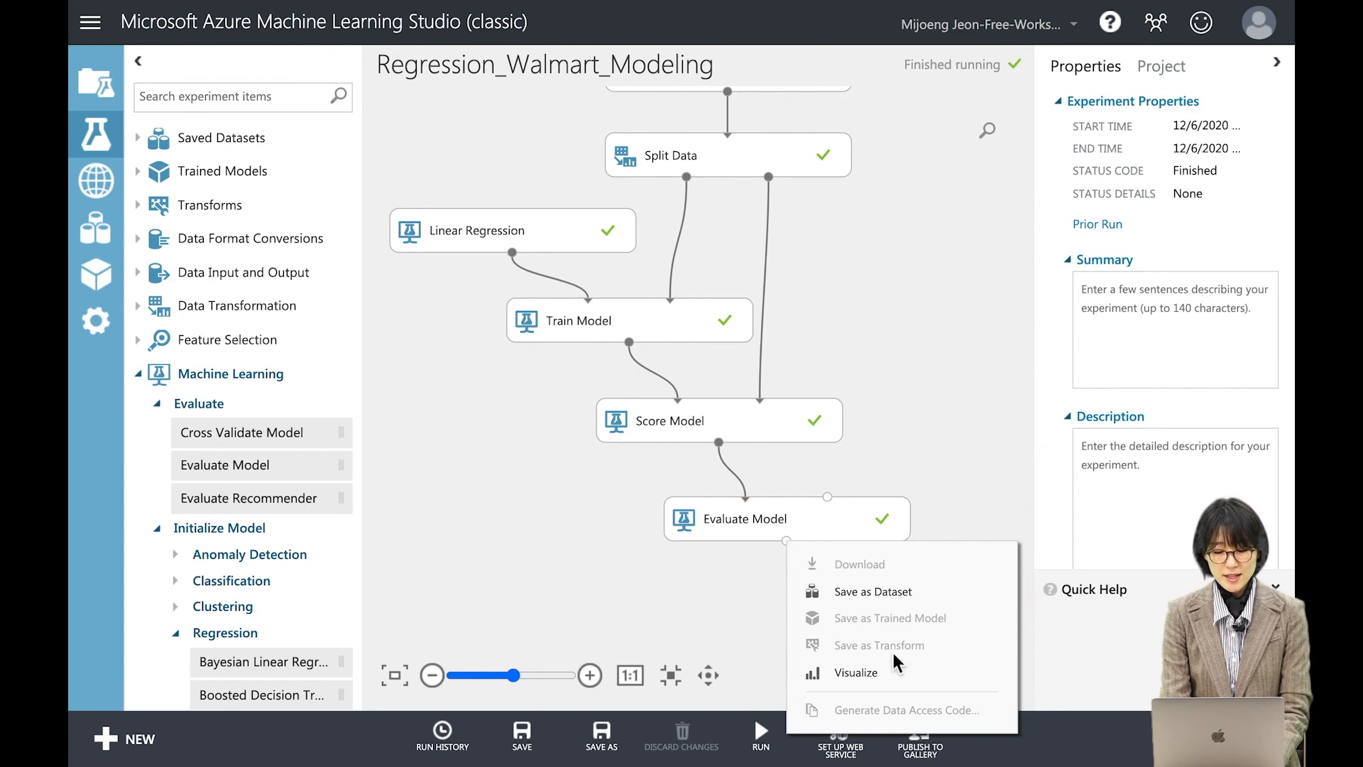
pyautogui.click(863, 672)
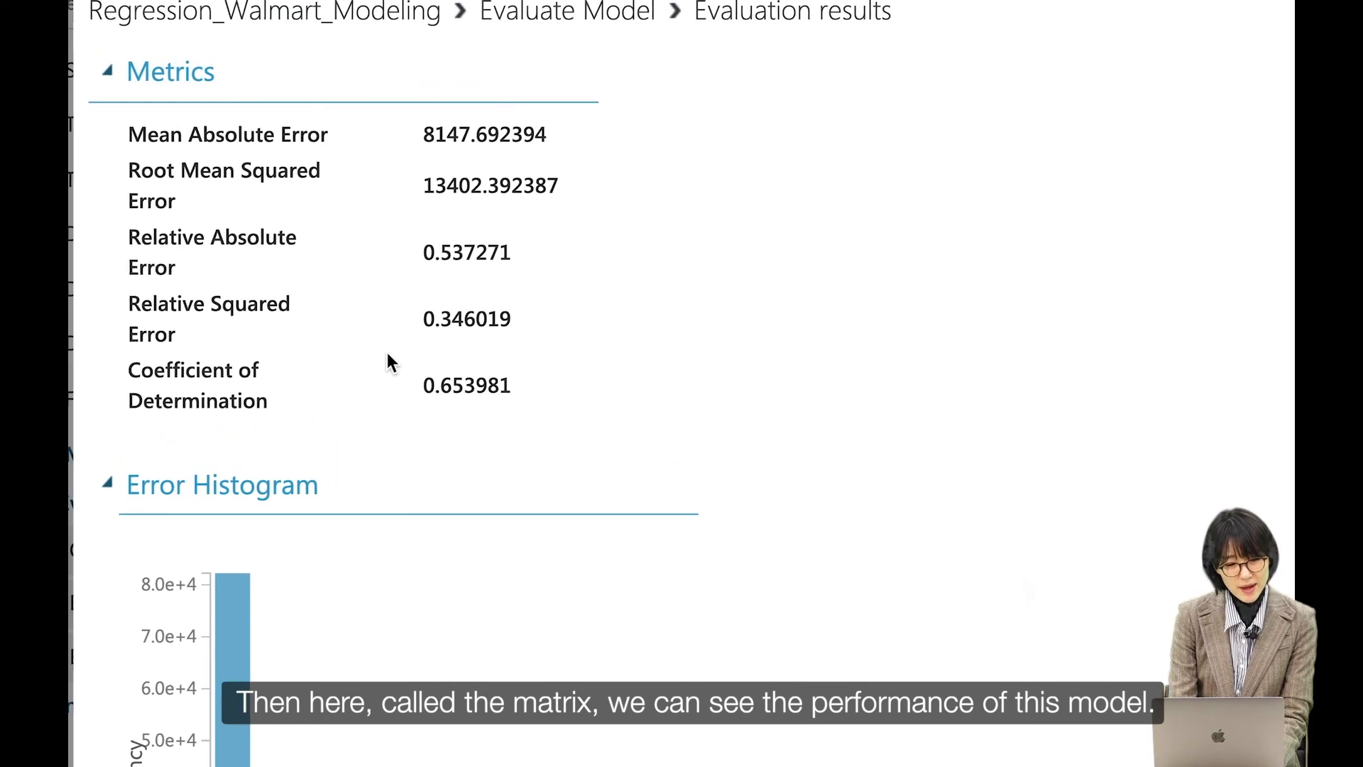
# Step: Examine the regression metrics: mean absolute error, root mean squared error, relative errors and coefficient of determination
pyautogui.moveTo(126, 73); pyautogui.dragTo(268, 85)
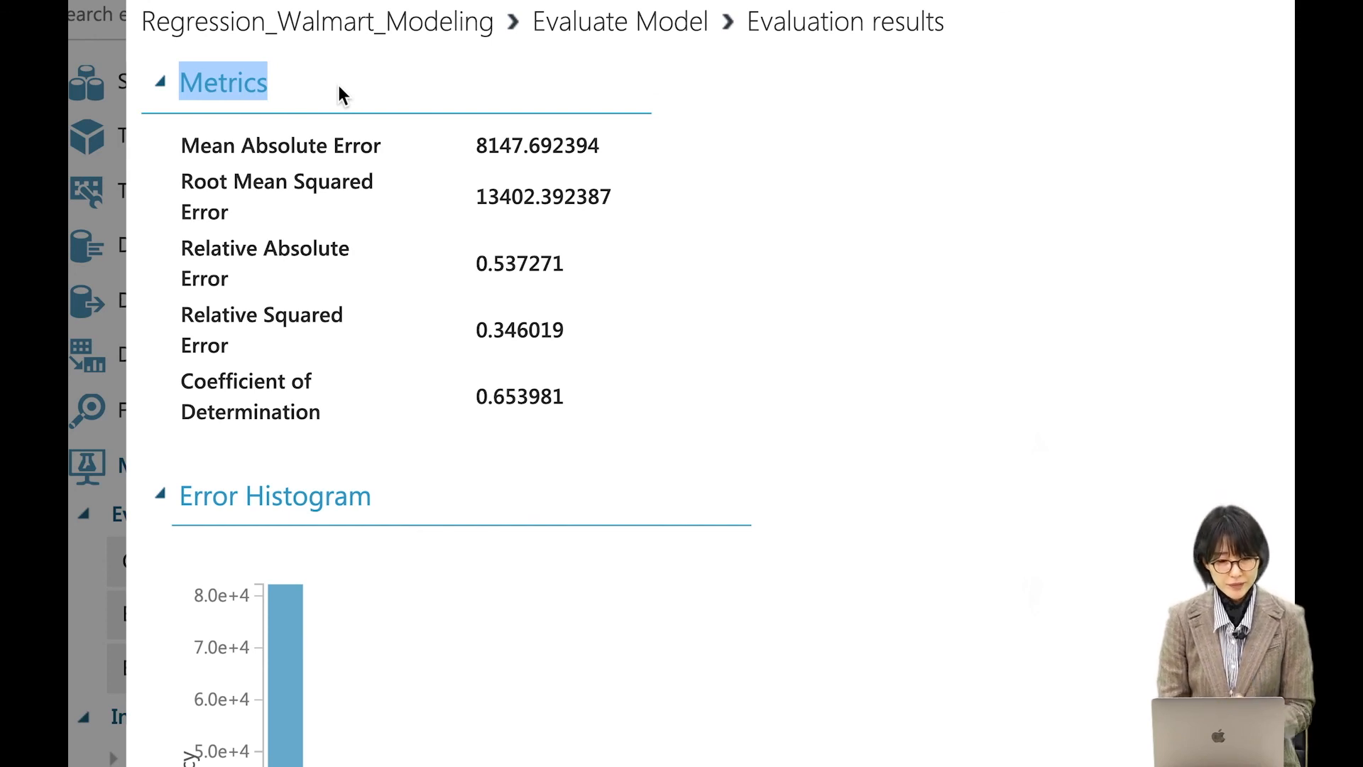
pyautogui.moveTo(182, 145); pyautogui.dragTo(386, 137)
pyautogui.moveTo(182, 184); pyautogui.dragTo(240, 217)
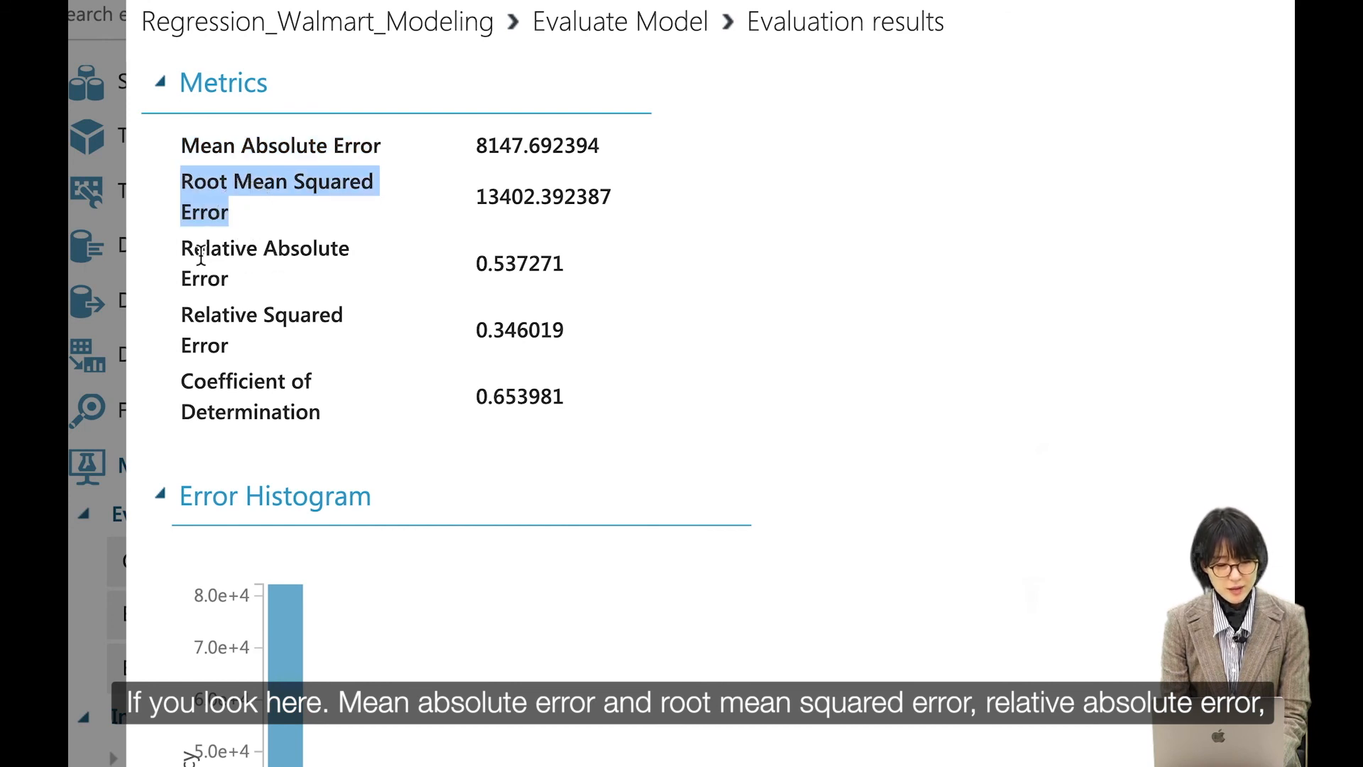
pyautogui.moveTo(182, 245); pyautogui.dragTo(256, 278)
pyautogui.moveTo(192, 319); pyautogui.dragTo(328, 417)
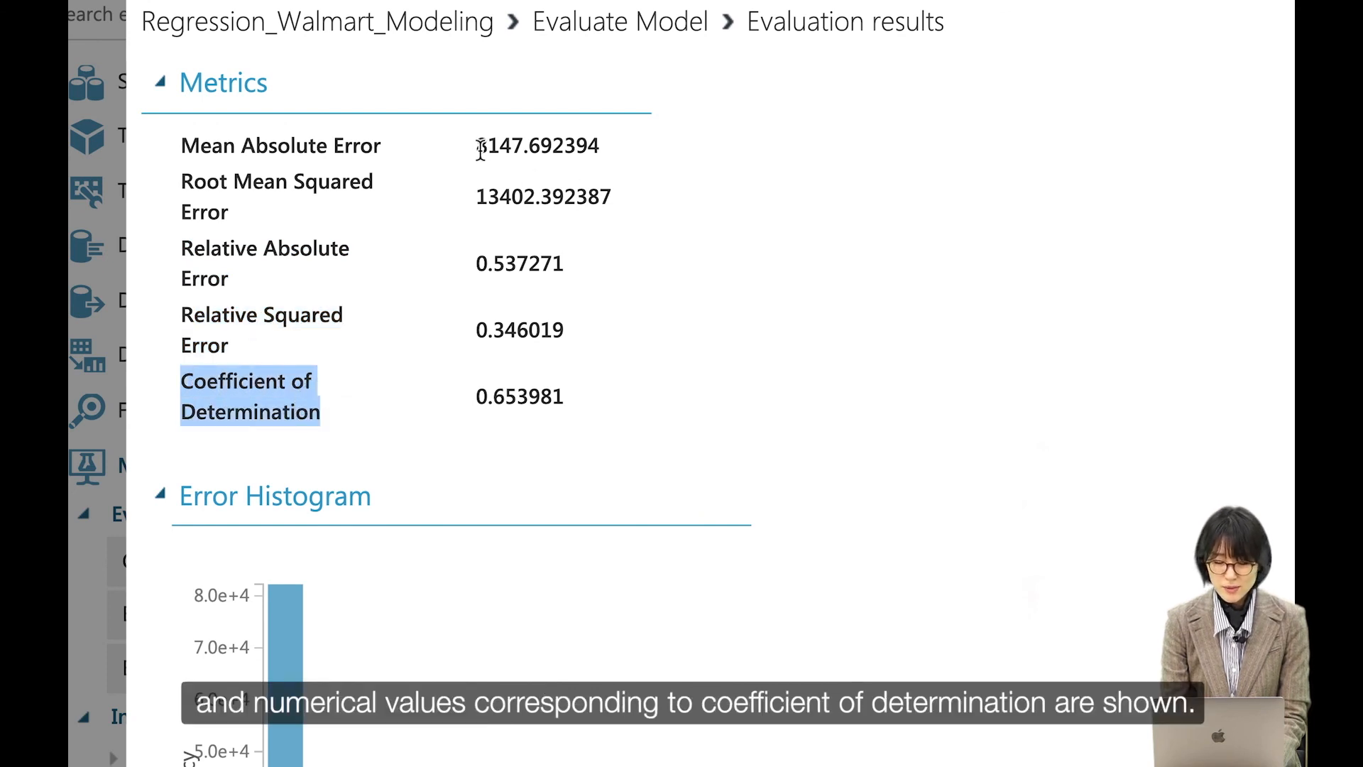
pyautogui.moveTo(476, 147); pyautogui.dragTo(529, 149)
pyautogui.click(513, 194)
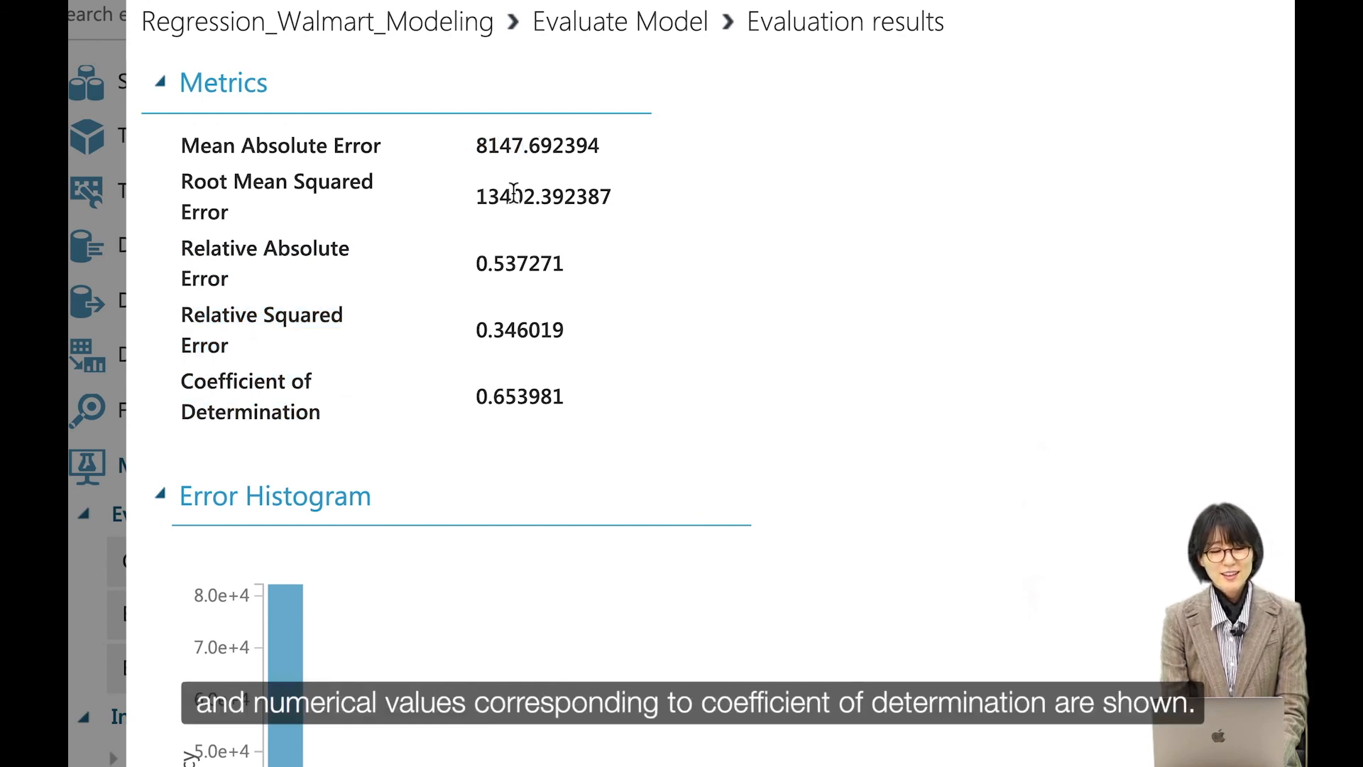